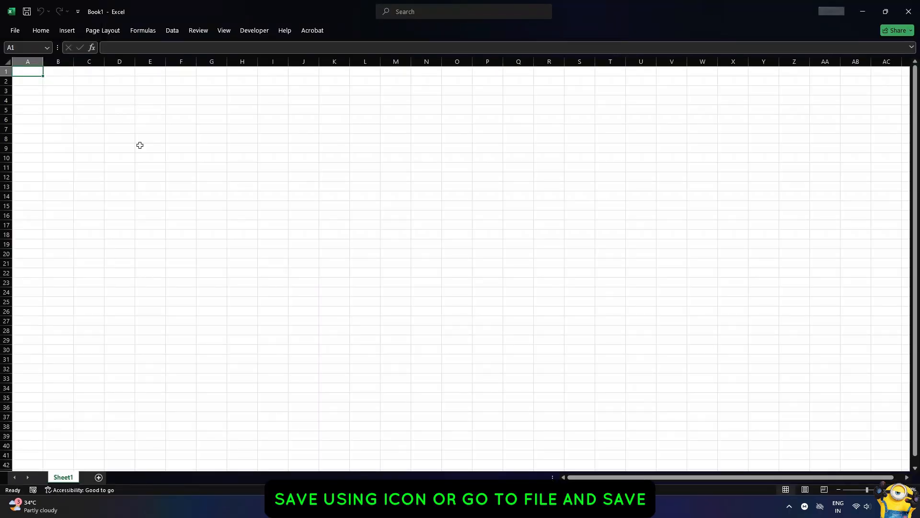
- Save the new workbook to the Desktop as "I THINK 4 US", and reopen it from there after closing it
click(27, 15)
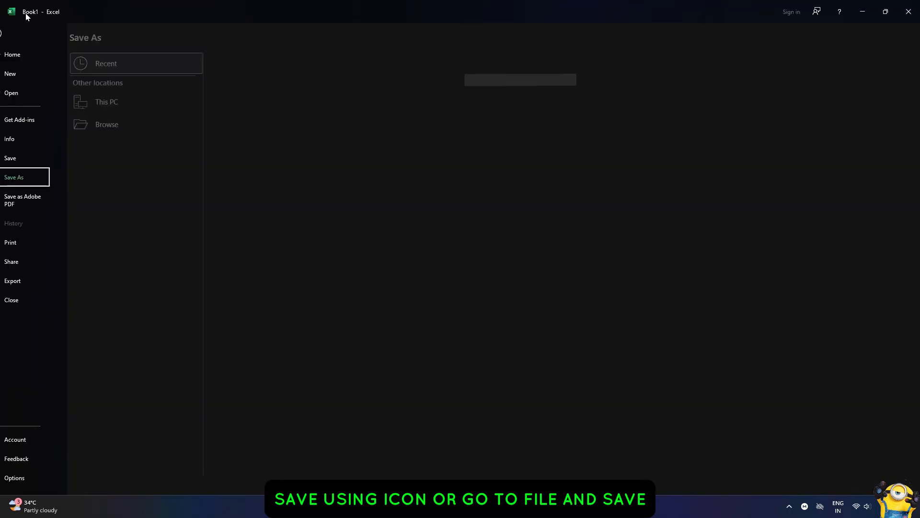
click(24, 61)
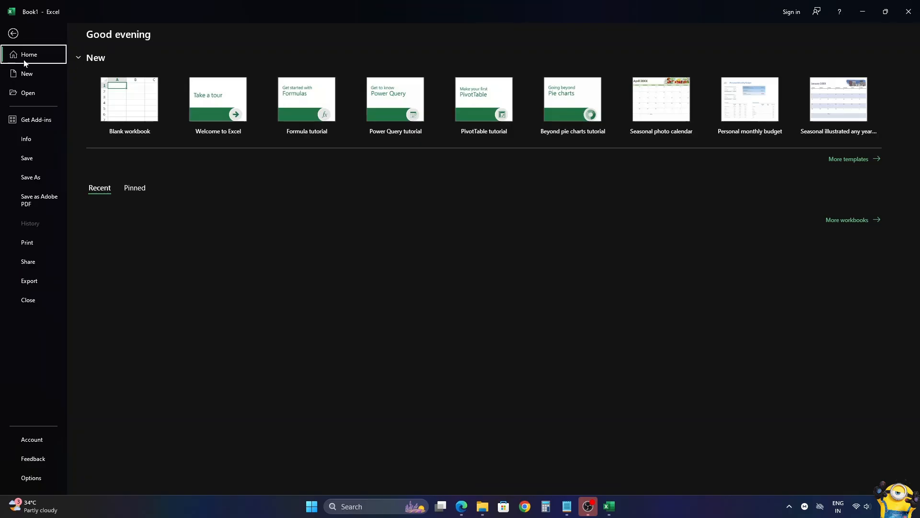
click(28, 161)
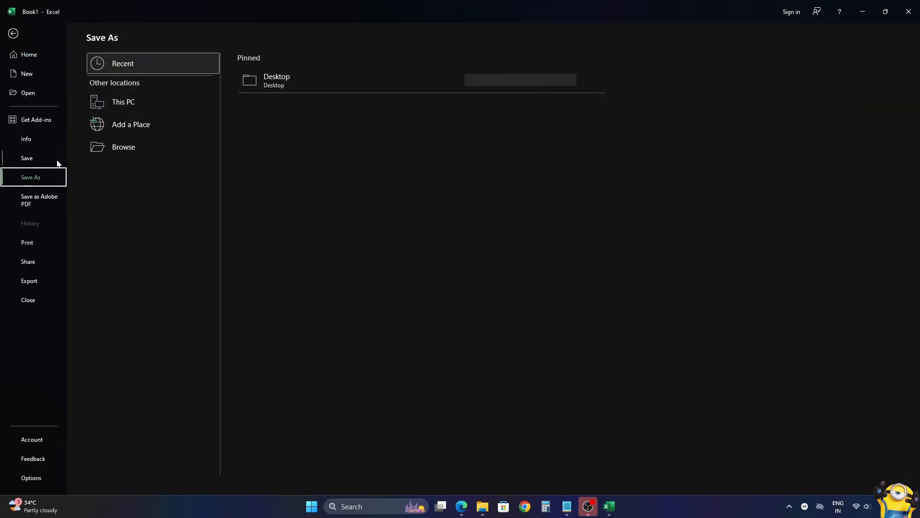
click(303, 82)
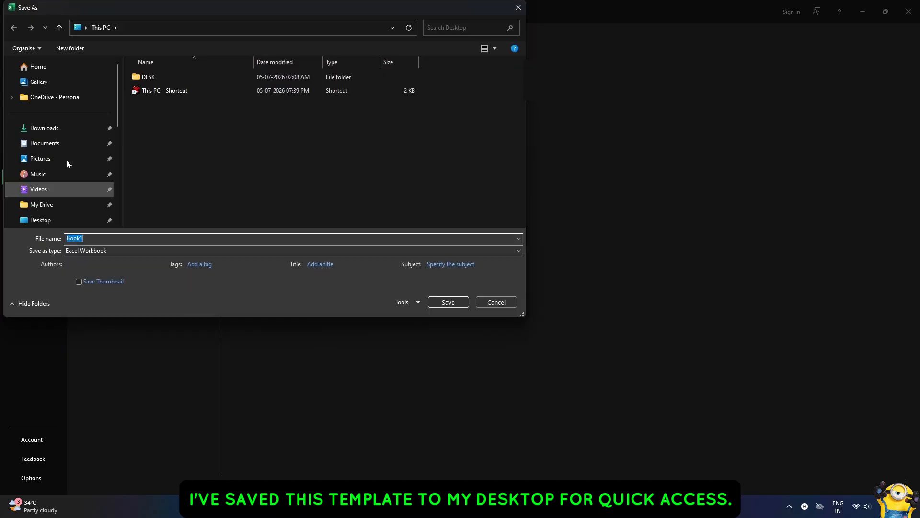
key(BackSpace)
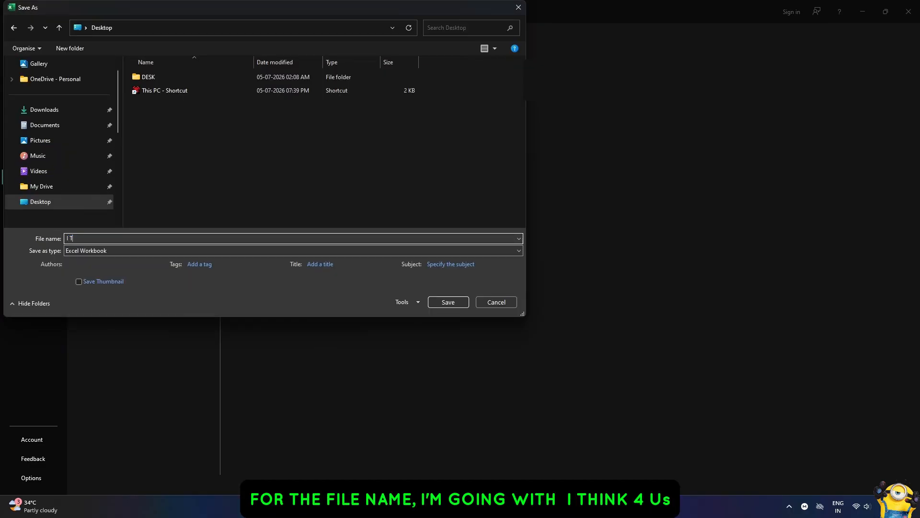
text(I THINK 4)
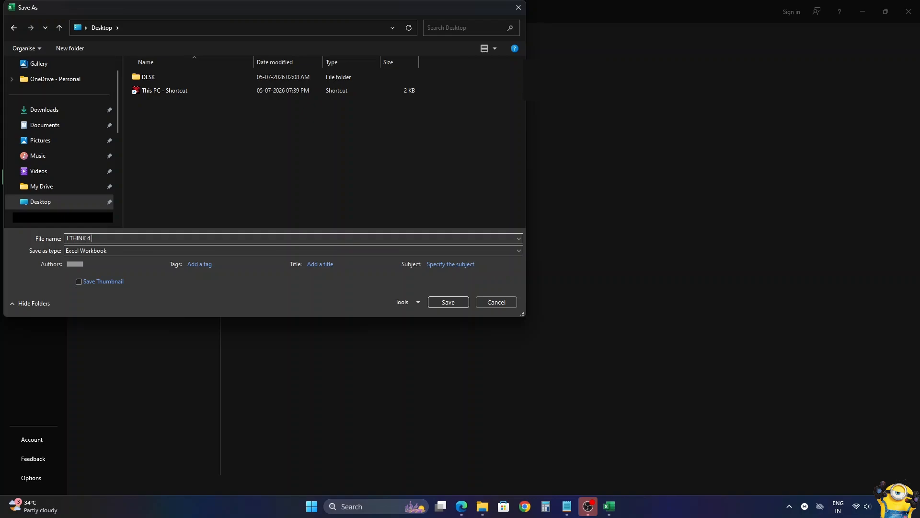
text( US)
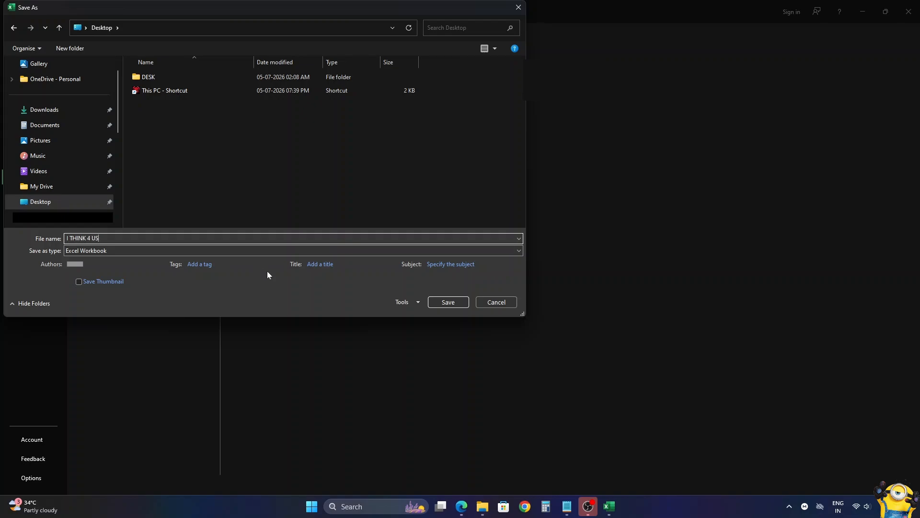
click(447, 302)
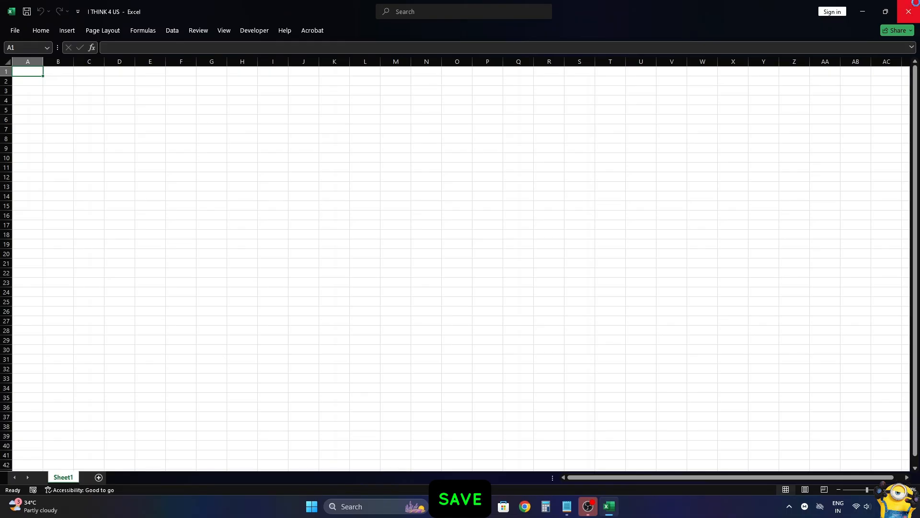
click(908, 12)
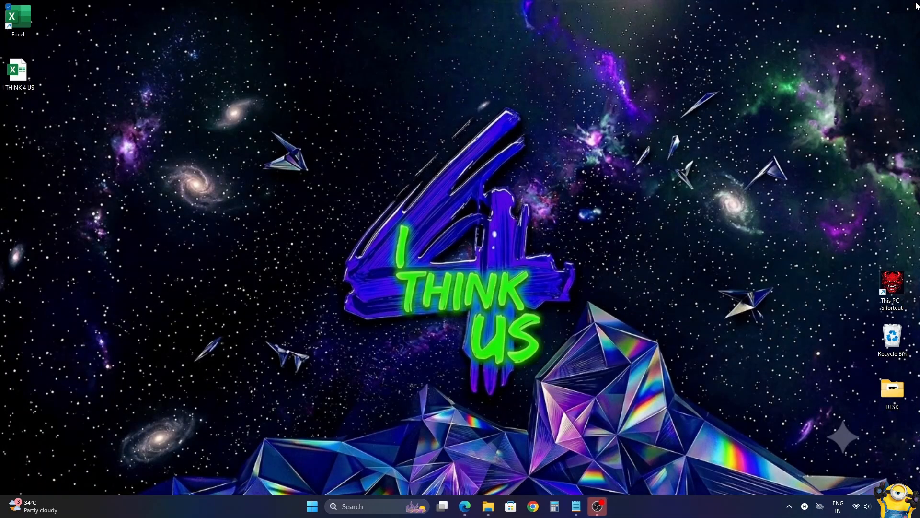
double_click(17, 75)
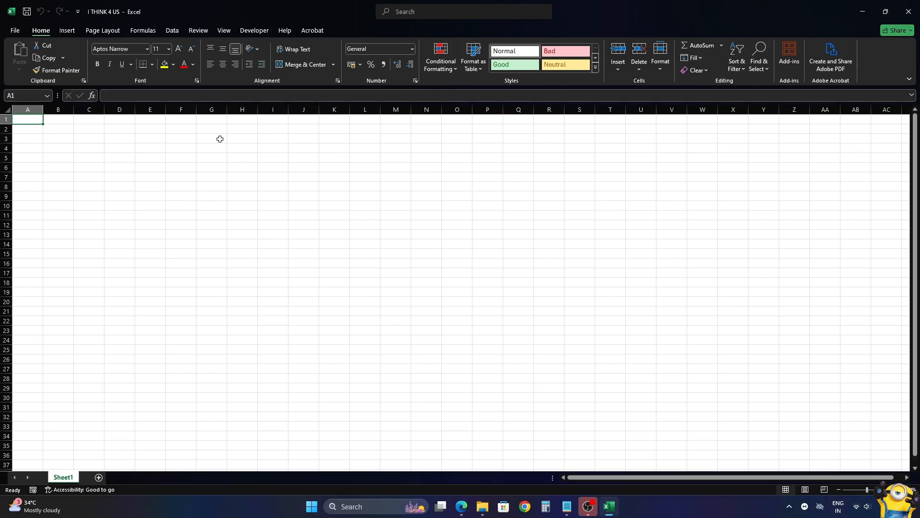
- Open the custom margins settings and set the top and bottom margins to 0.9
click(103, 30)
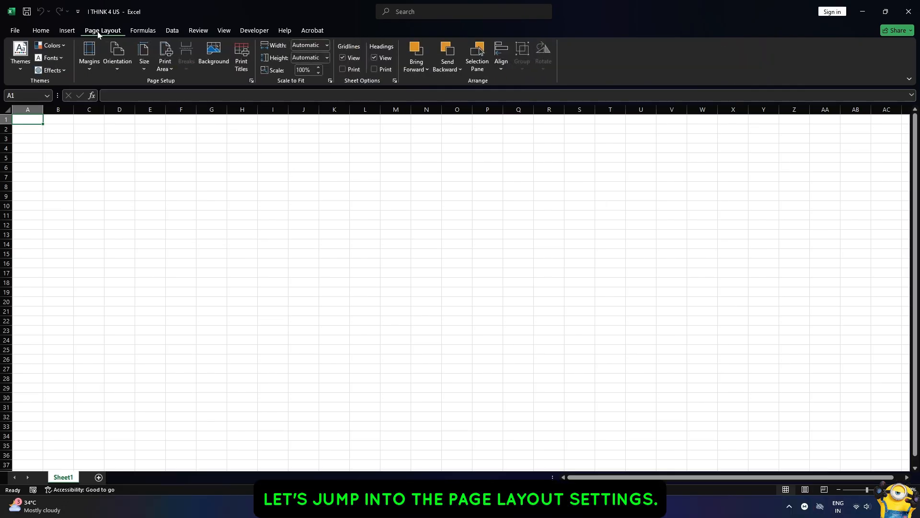
click(91, 70)
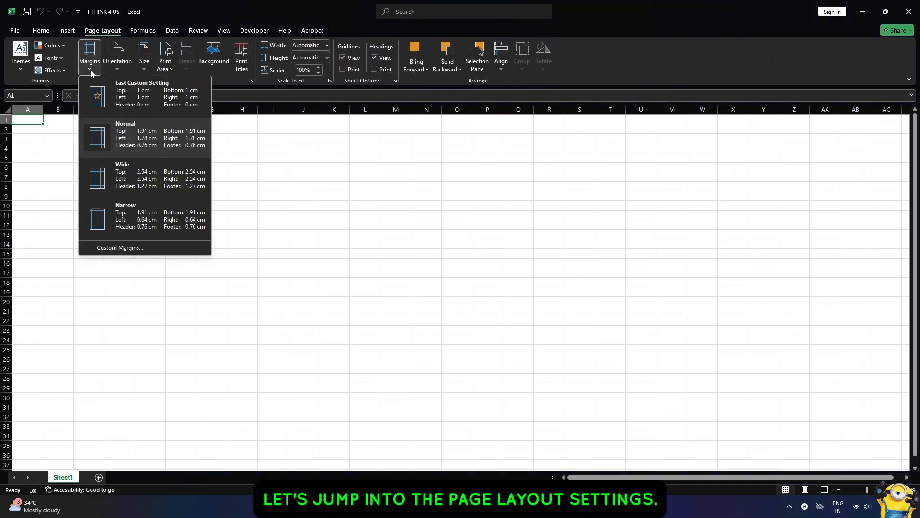
click(122, 249)
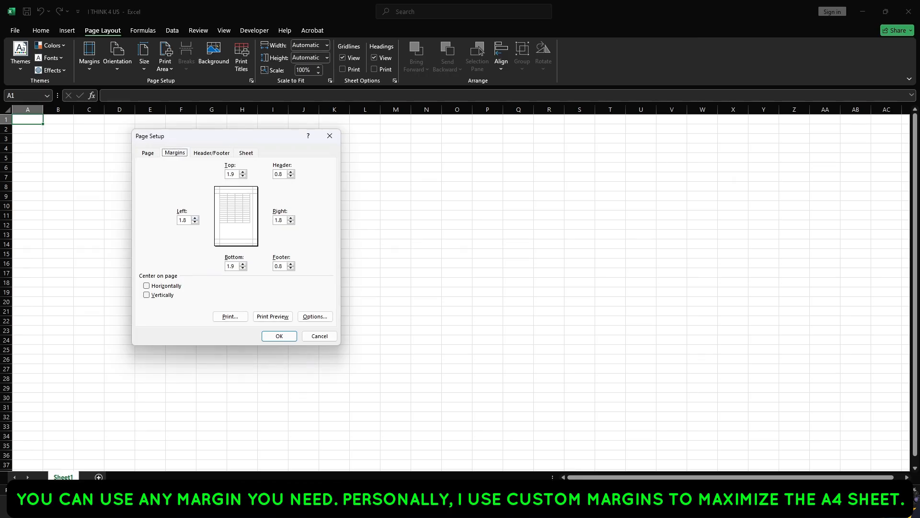
key(Tab)
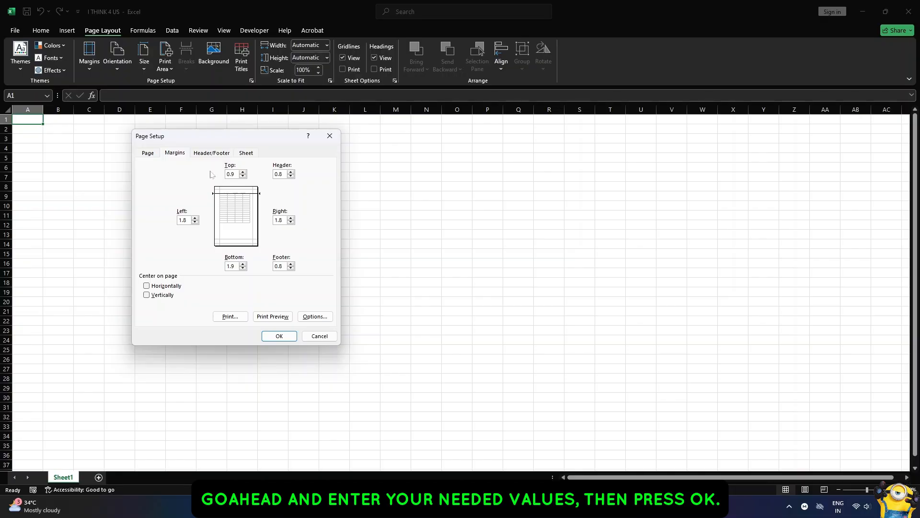
drag(235, 267, 217, 266)
text(0.9)
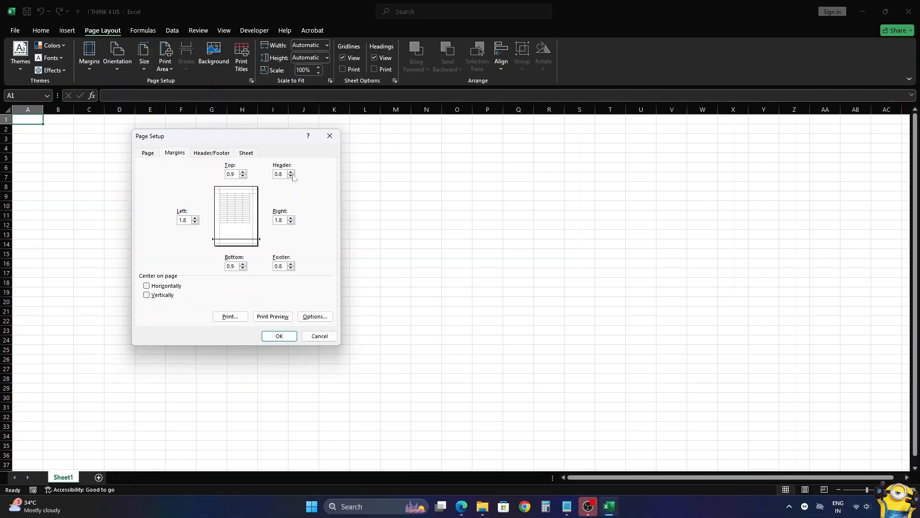
- Set the header and footer margins to 0, the left margin to 1.5 and the right margin to 0.7, and apply them
drag(283, 175, 268, 178)
text(0)
drag(283, 266, 269, 267)
text(0)
drag(187, 220, 162, 222)
text(1.5)
double_click(276, 219)
text(0.)
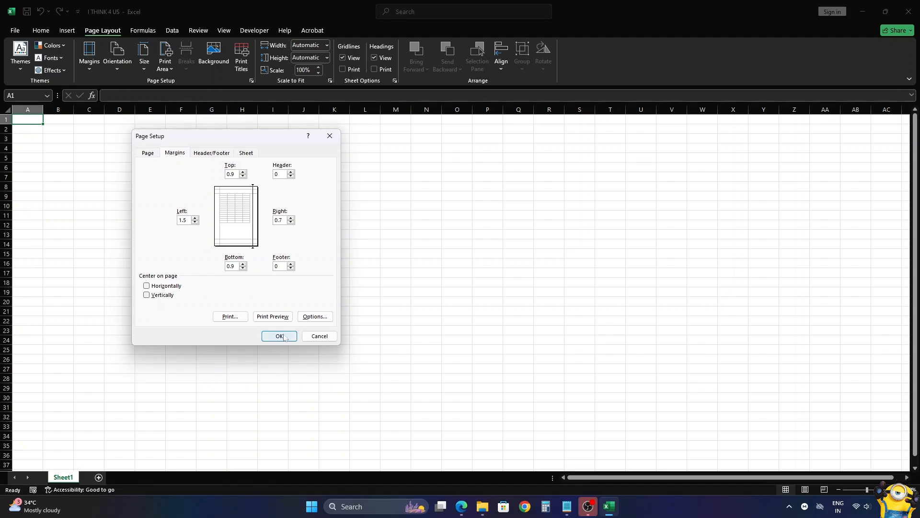
click(282, 337)
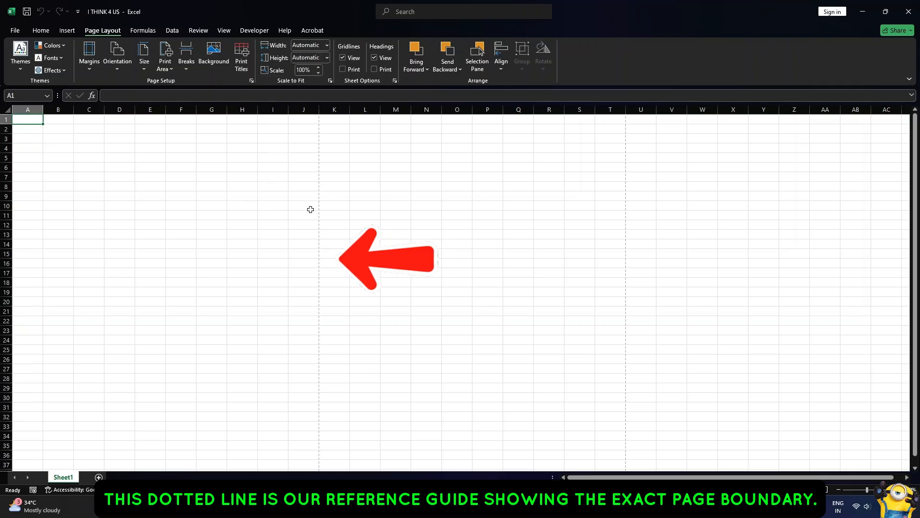
- Rename Sheet1 as "BILL TEMP"
scroll(294, 318, down, 3)
scroll(292, 317, down, 4)
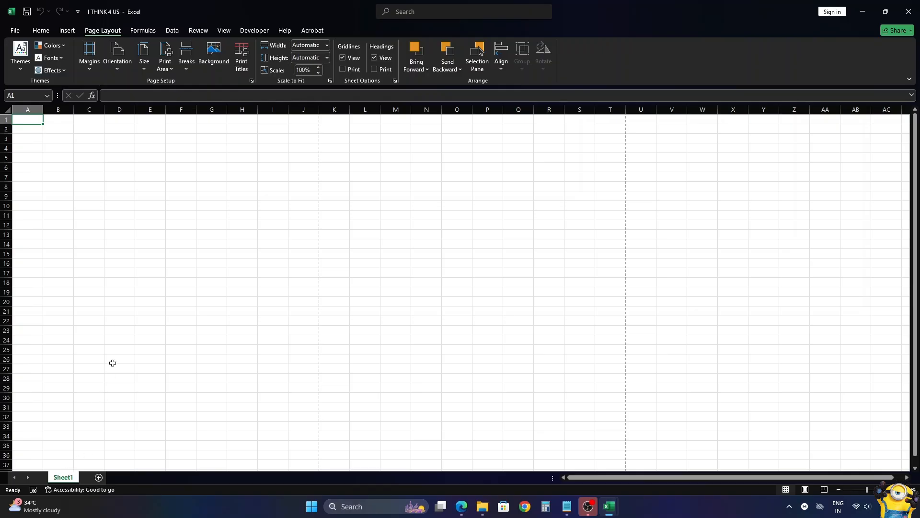
double_click(66, 477)
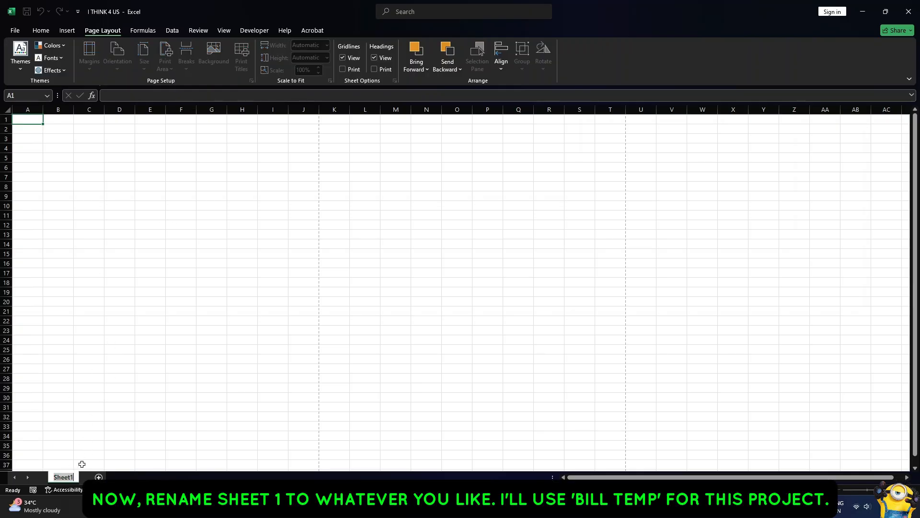
text(BILL TEMP)
key(Return)
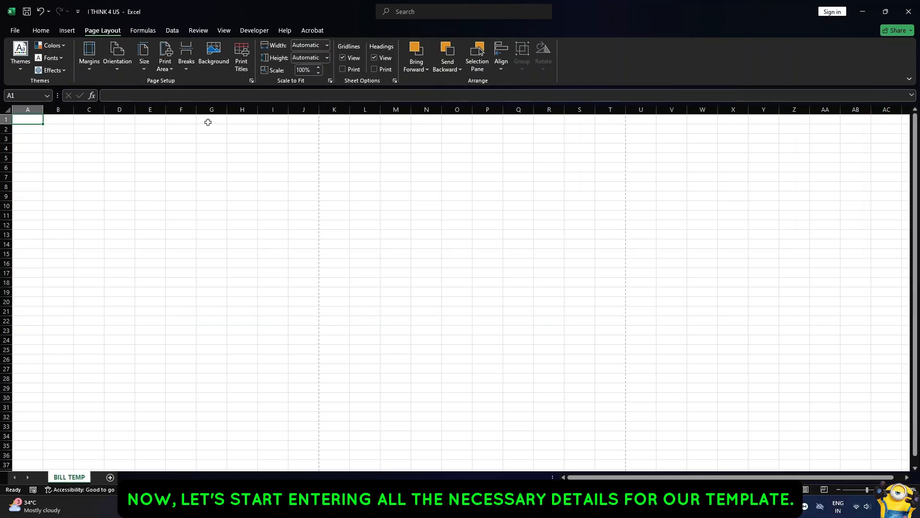
- Enter "Original" in A1 and the table headers "Sl. No", "Code" and "Description of Goods" in A19:C19
text(Original)
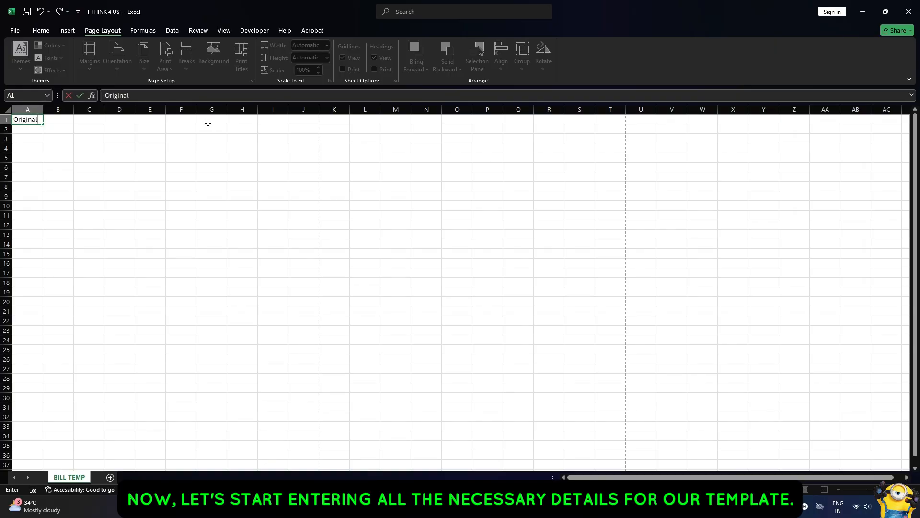
key(Return)
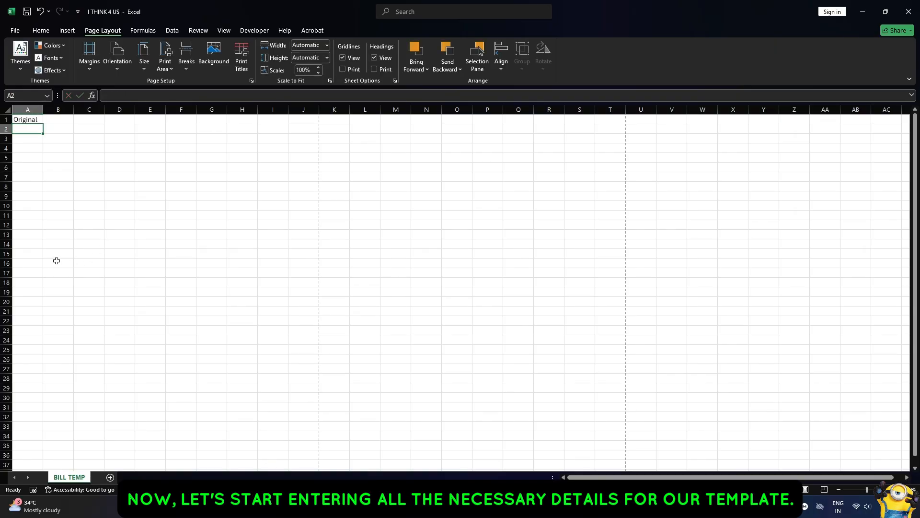
click(24, 291)
text(Sl. No)
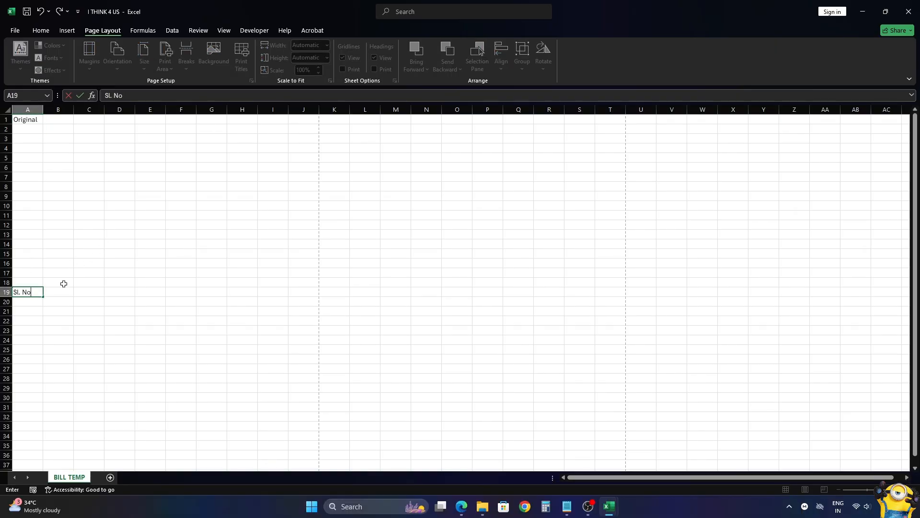
key(Tab)
text(Code)
key(Tab)
text(Des)
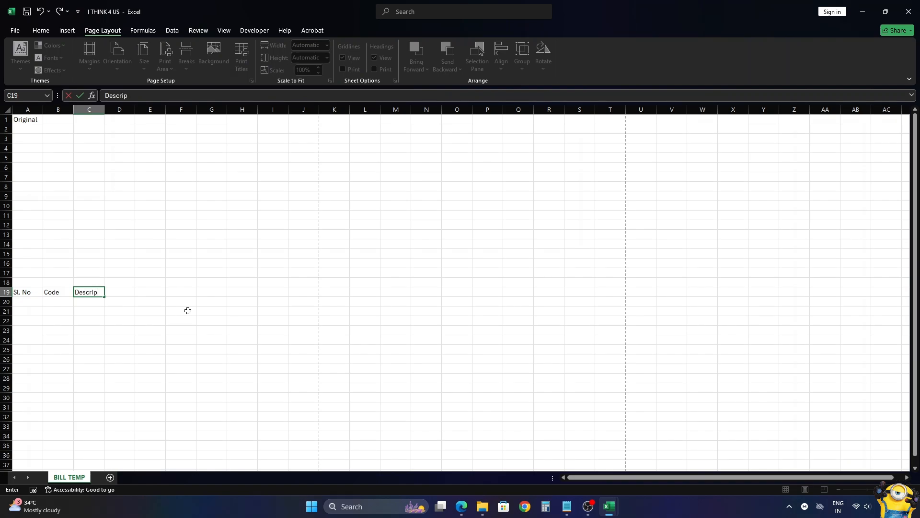
text(cription of Items)
key(Tab)
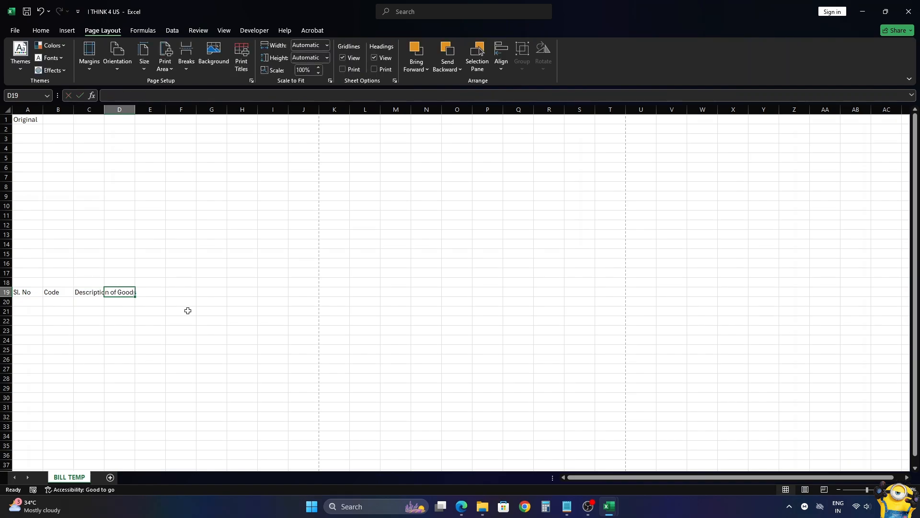
- Enter the table headers "Remarks" in D19 and "SAC" in E19
text(Remarks)
key(Tab)
text(SAC)
key(Tab)
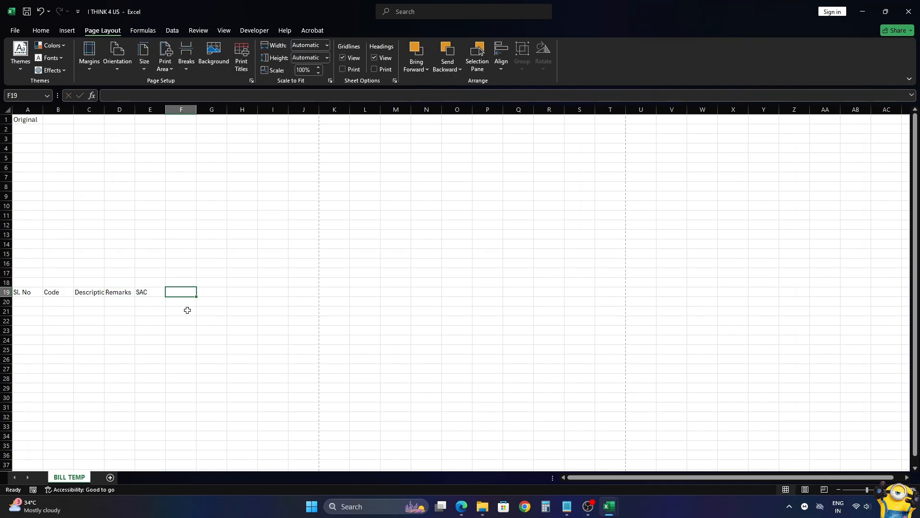
- Enter the quantity header in F19 as "Qty(Nos)", without a space before the bracket
text(Qty)
key(Tab)
key(shift+Tab)
key(F2)
text((Nos)
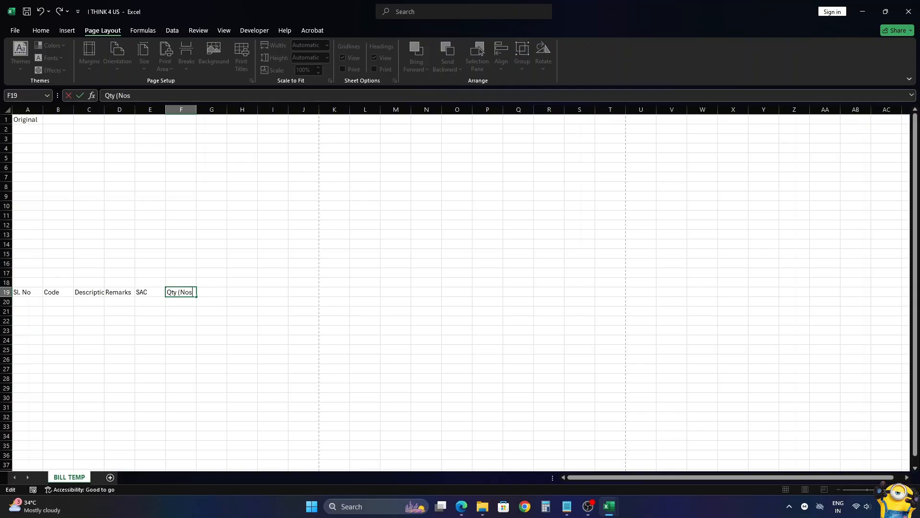
text())
key(Left)
key(Left)
key(Left)
key(Left)
key(Left)
key(BackSpace)
key(Tab)
- Enter the table headers "Rate" in G19 and "Amount (Rs)" in H19
text(Rate)
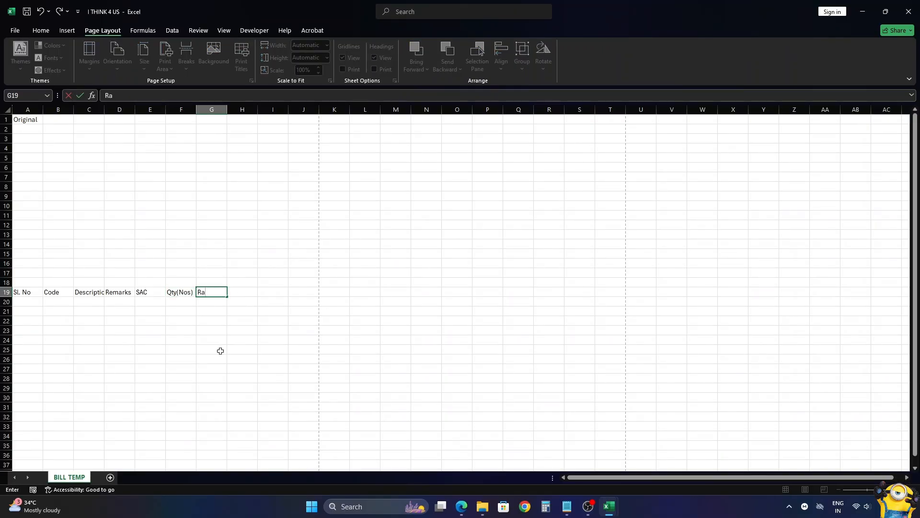
key(Tab)
text(Amount R)
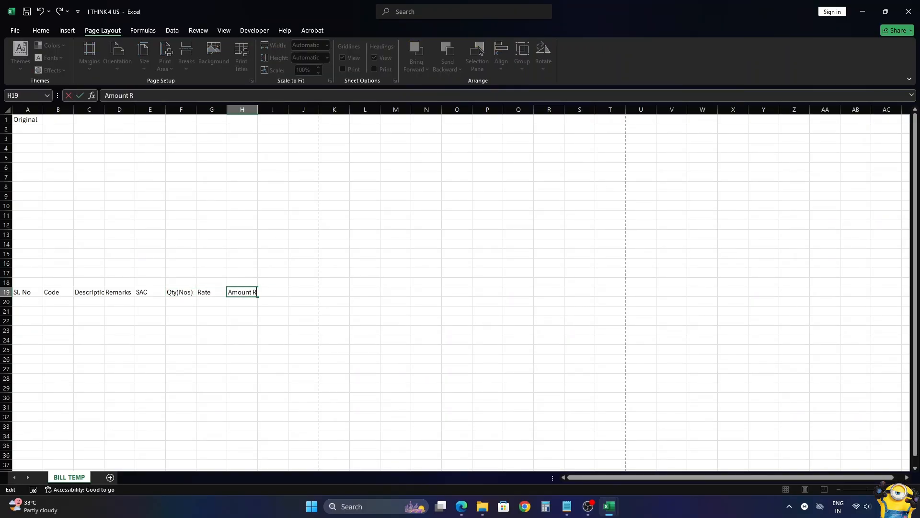
text((Rs)
key(Return)
- Widen column C to fit the goods description and narrow columns E and F
drag(104, 109, 190, 109)
drag(250, 109, 266, 110)
- Format the header row A19:H19 in Times New Roman, size 9
drag(28, 291, 306, 291)
click(41, 31)
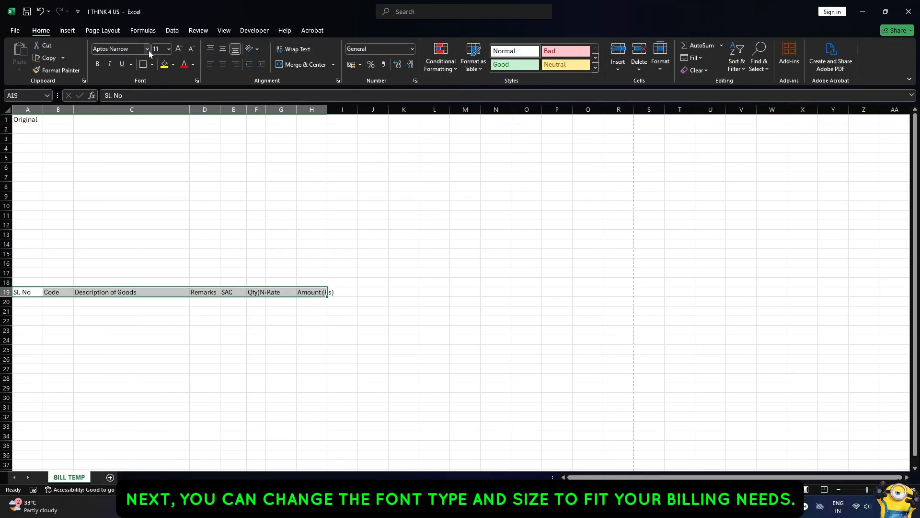
click(169, 48)
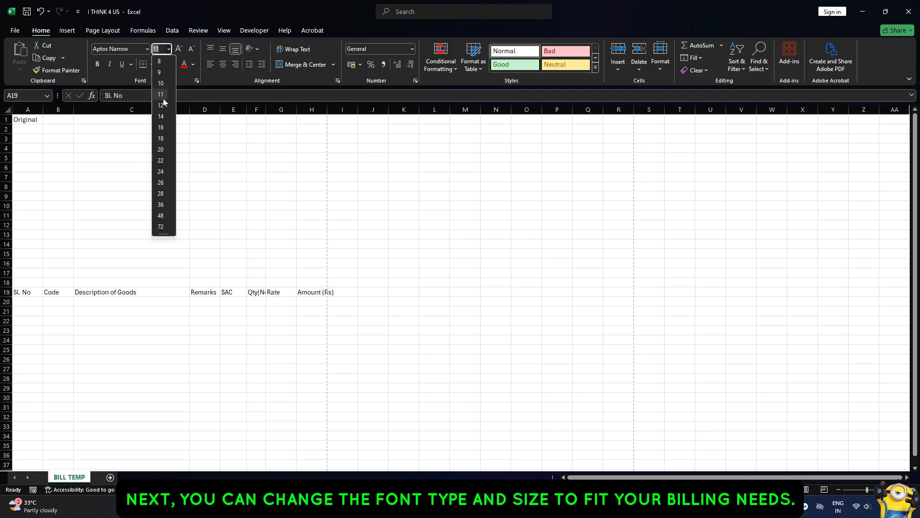
click(163, 73)
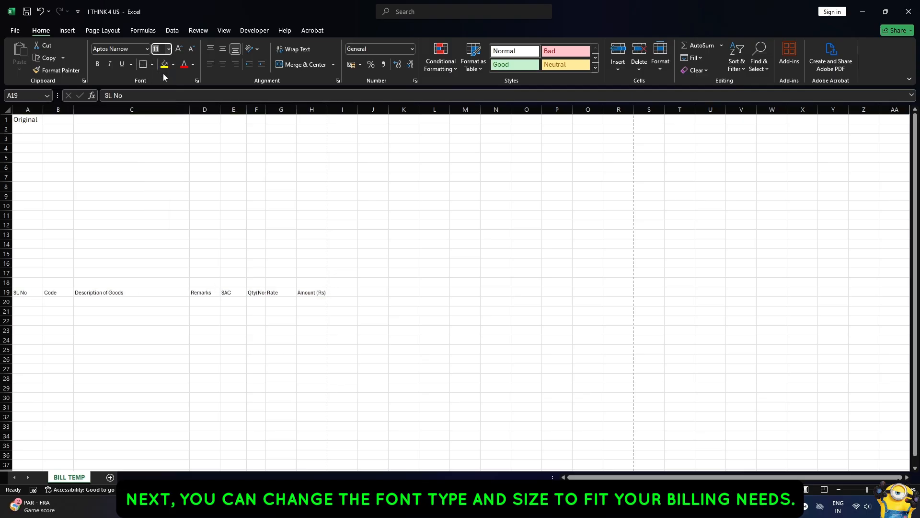
click(146, 50)
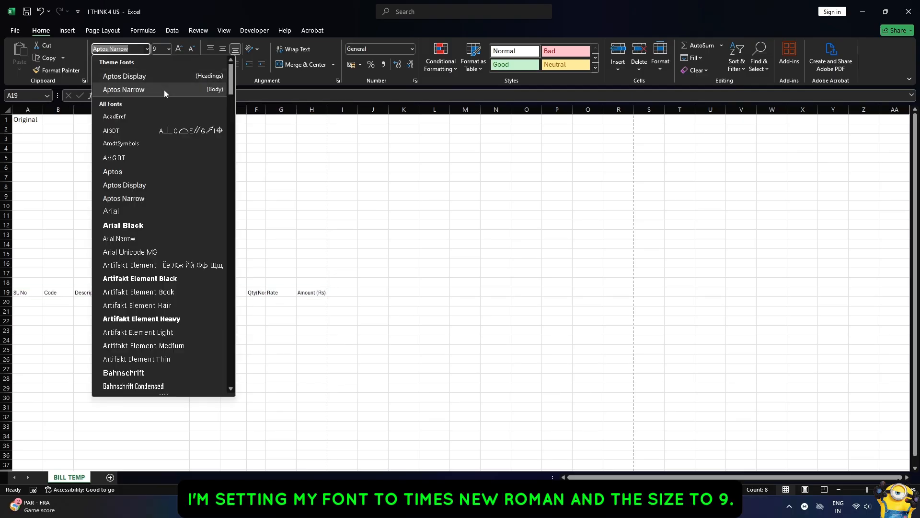
text(Tim)
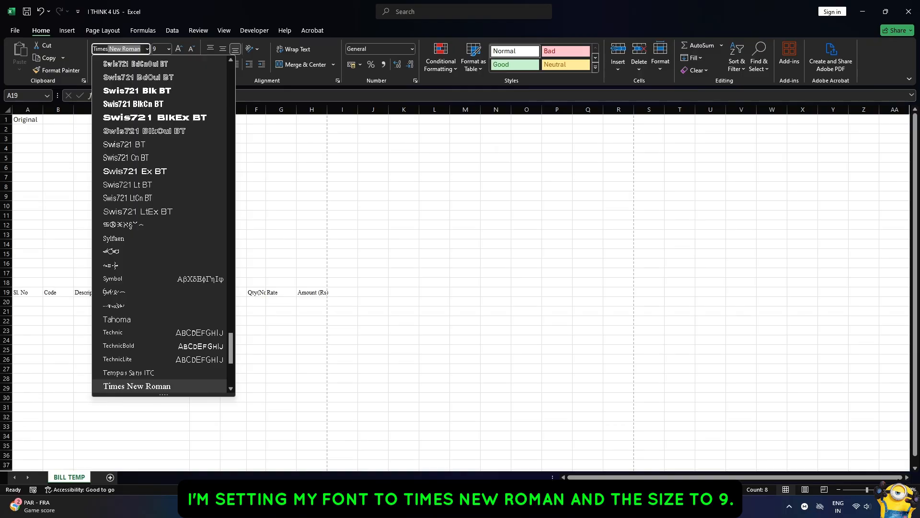
text(es)
key(Return)
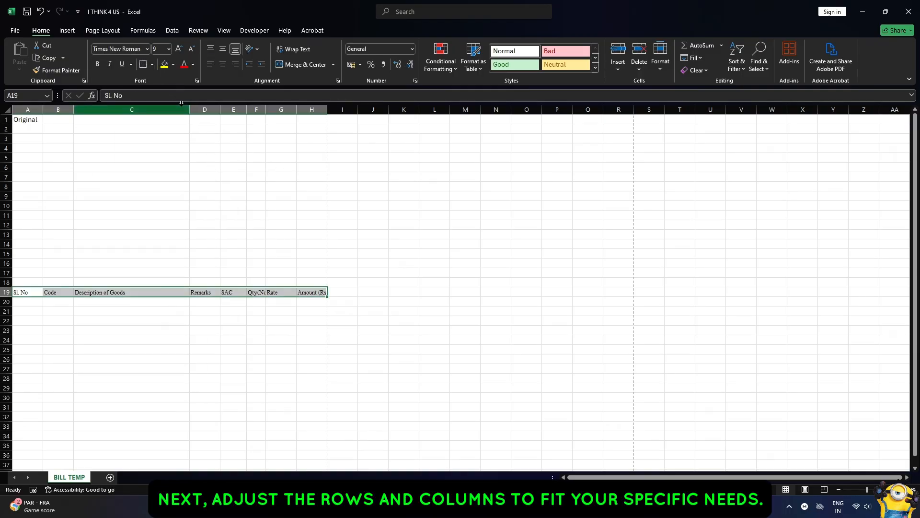
- Narrow columns A and B to suit their headers and enter the labels "Name" in A14 and "Address" in A15
drag(190, 107, 188, 107)
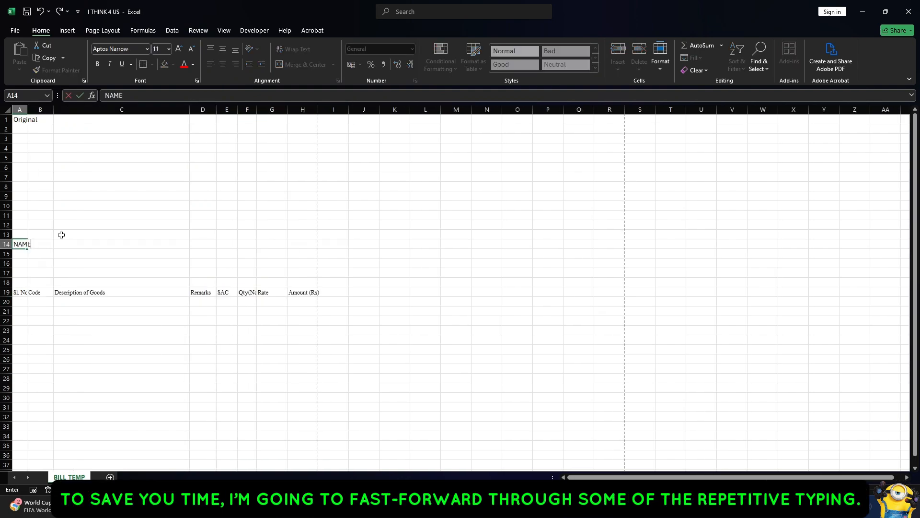
key(Return)
text(A)
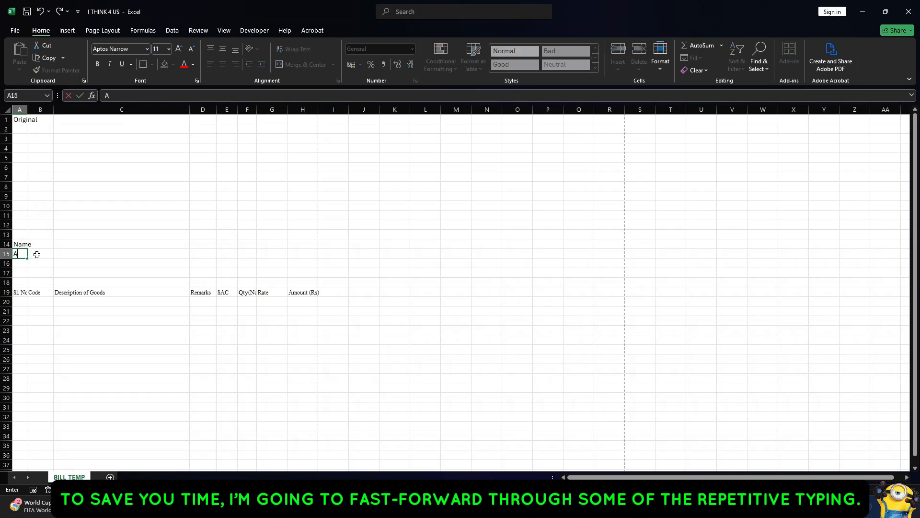
text(ddress)
click(37, 254)
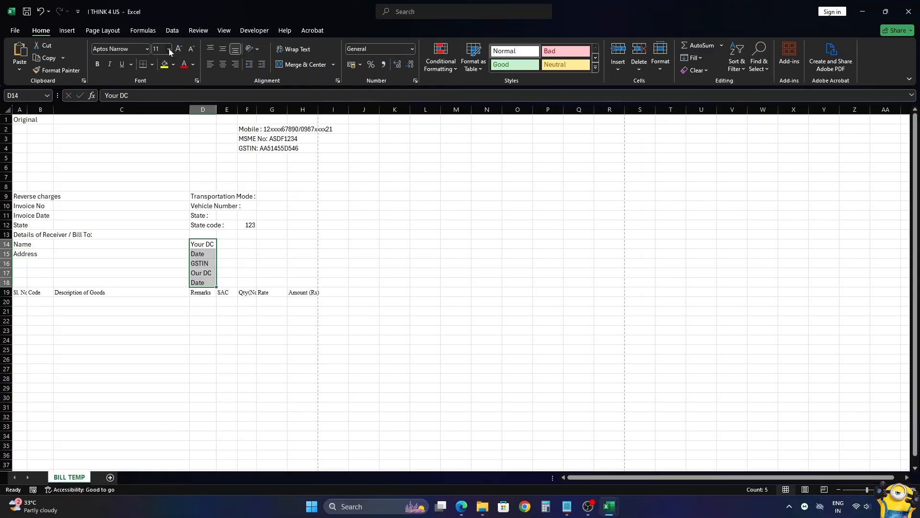
- Set the labels in D14:D18 to font size 9 and change the entire sheet's font to Times New Roman
click(168, 49)
click(158, 61)
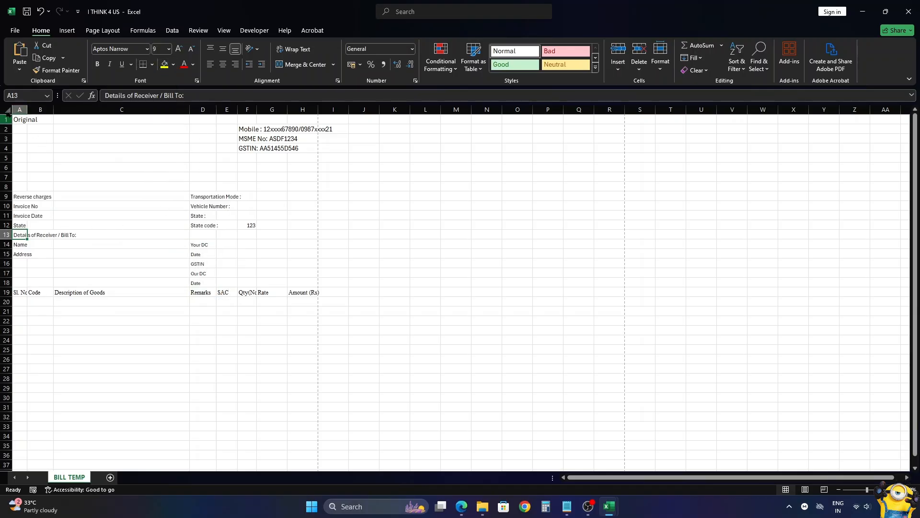
click(8, 110)
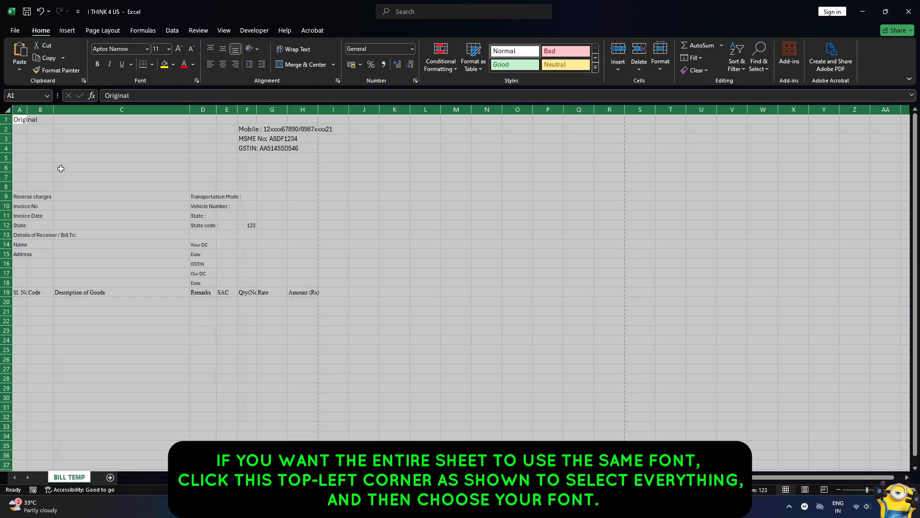
click(146, 48)
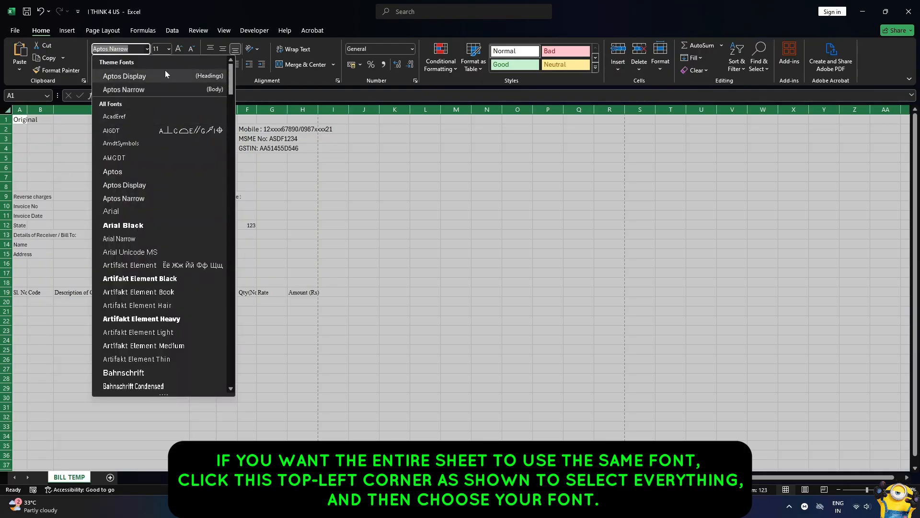
text(Times New Roman)
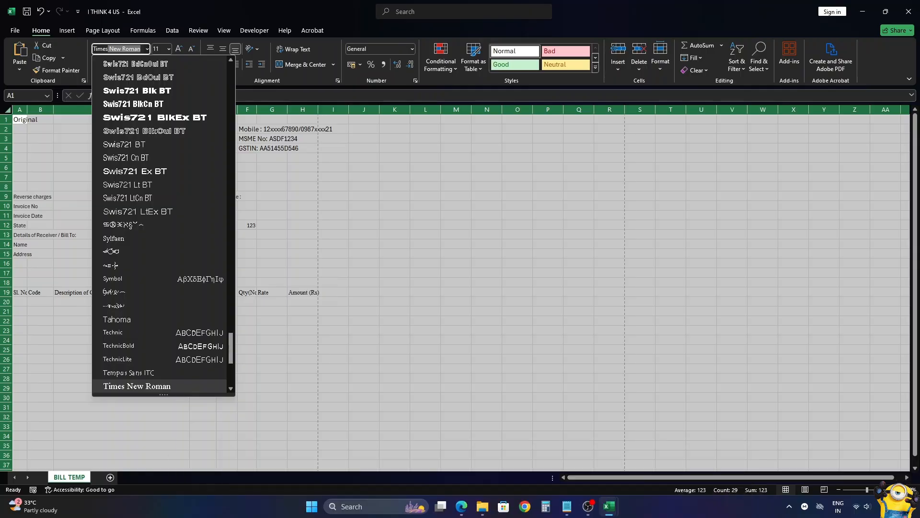
key(Return)
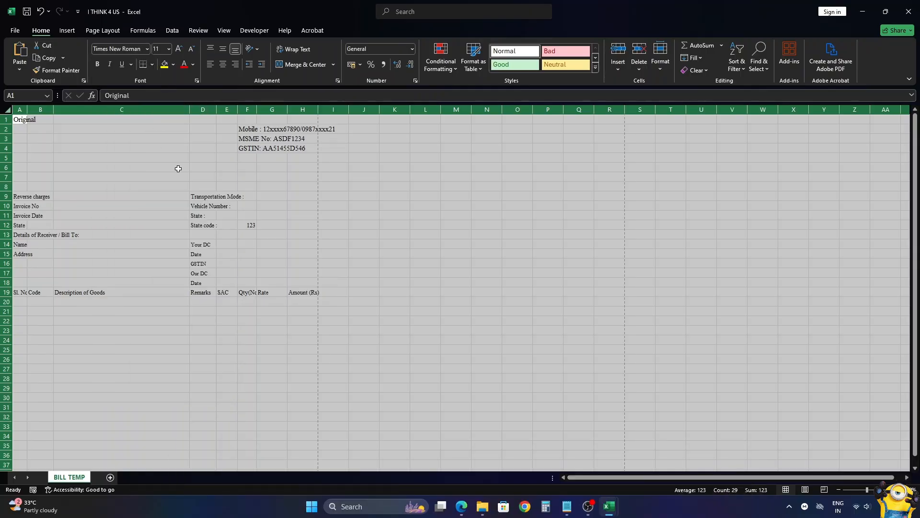
click(178, 168)
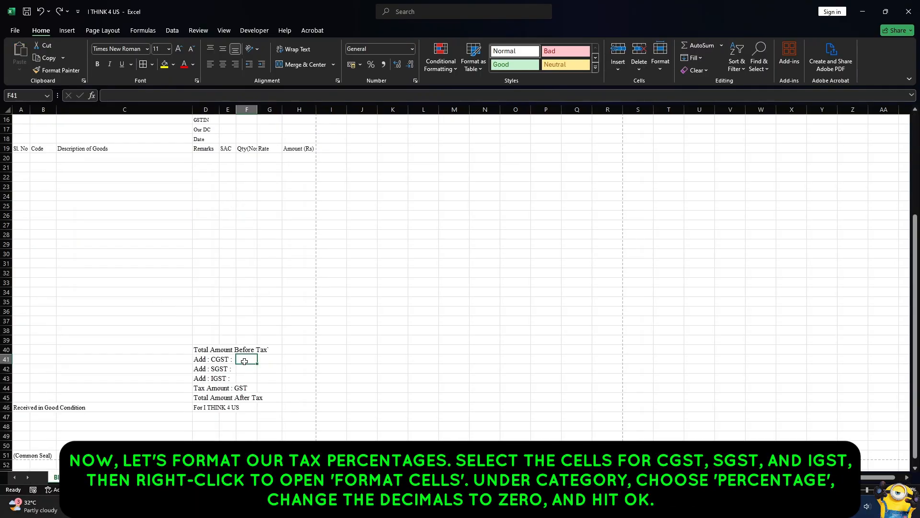
- Format the CGST, SGST and IGST rate cells F41:F43 as Percentage with 0 decimal places
drag(246, 360, 247, 378)
right_click(246, 379)
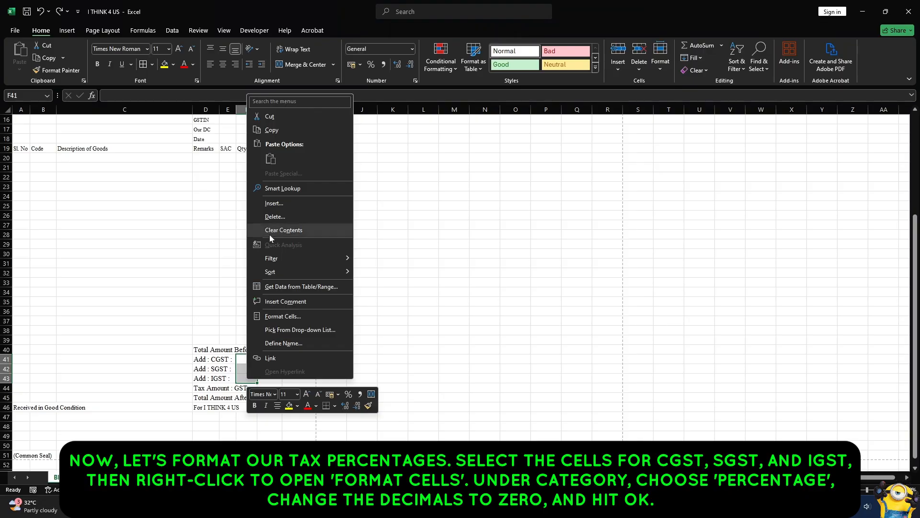
click(290, 314)
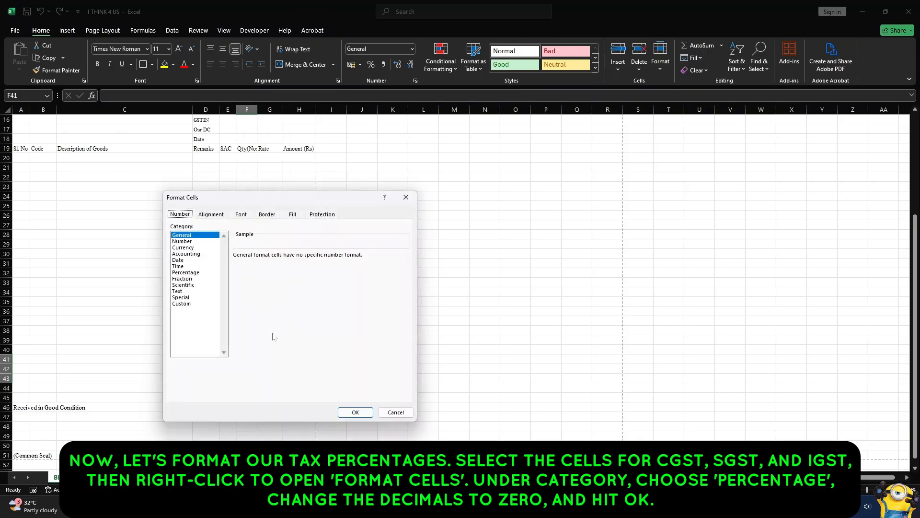
click(195, 272)
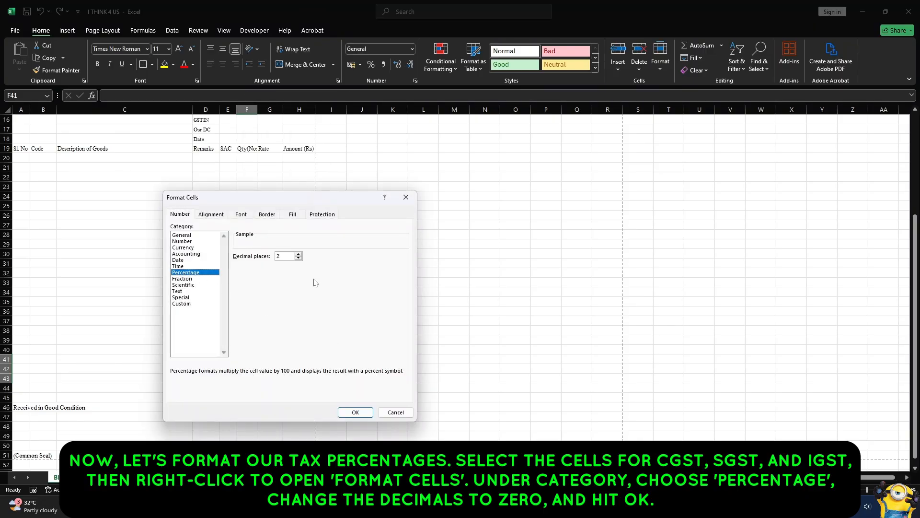
click(355, 412)
click(298, 358)
- Enter the tax rates 9% for CGST in F41, 9% for SGST in F42 and 18% for IGST in F43
click(253, 360)
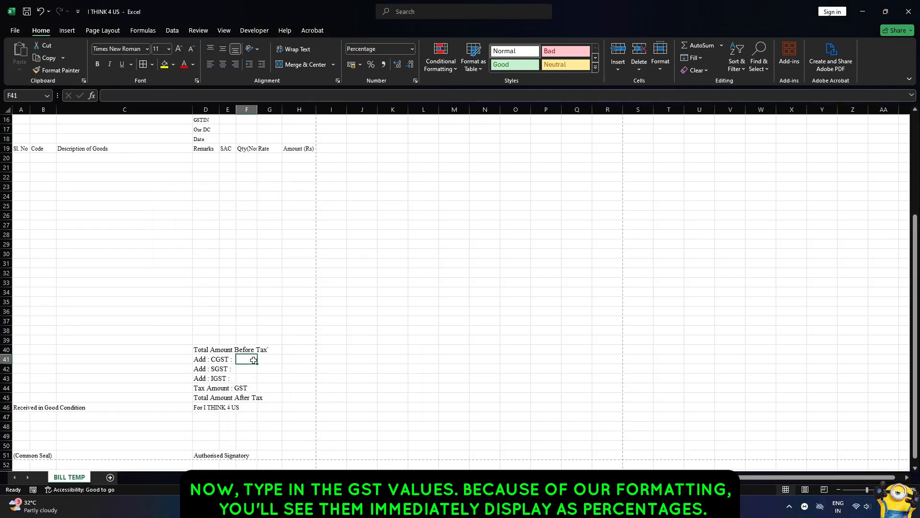
text(9)
key(Return)
text(9)
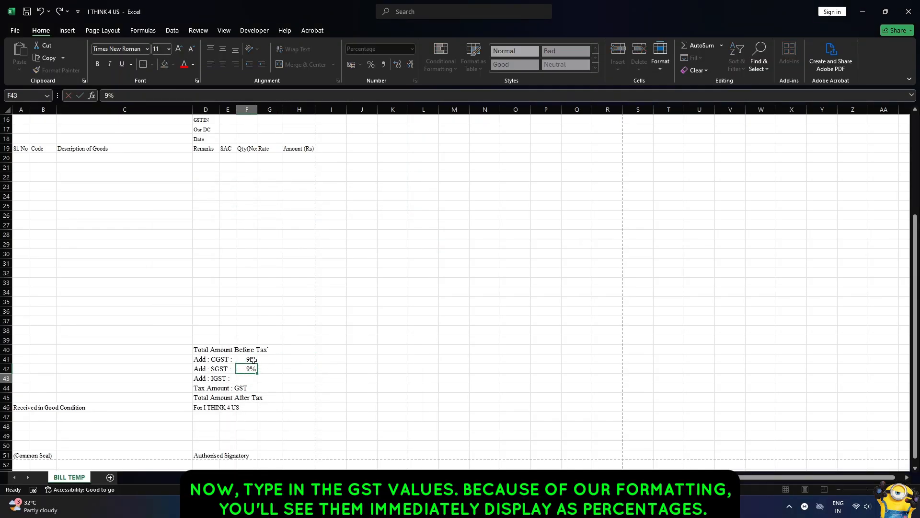
key(Return)
text(18)
key(Return)
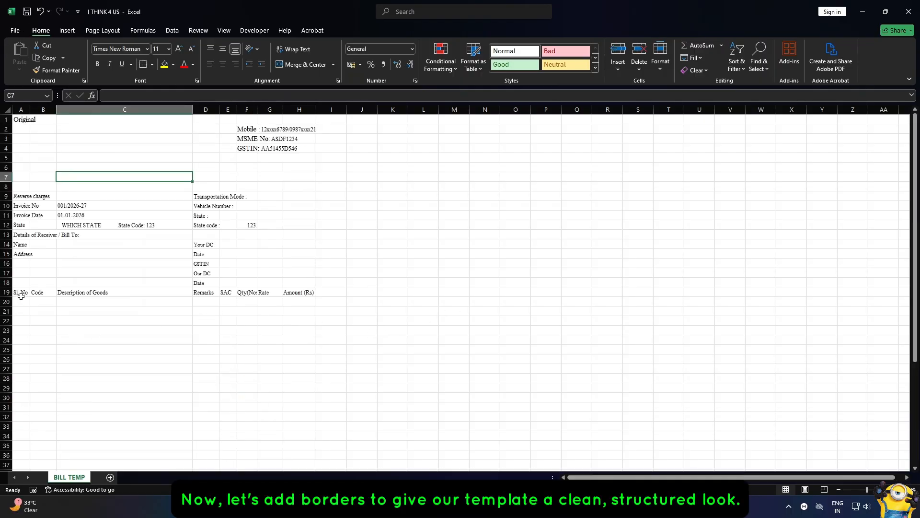
- Apply All Borders to the item table header row A19:H19
drag(20, 293, 308, 292)
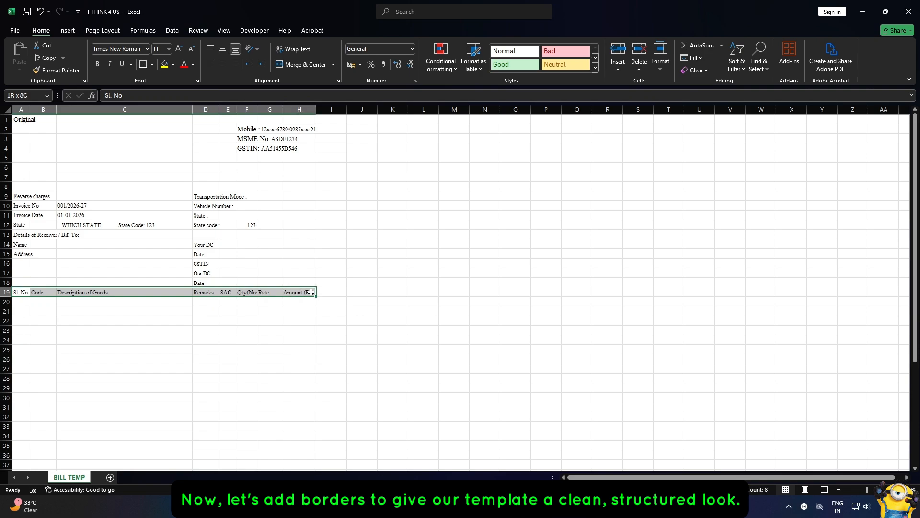
click(152, 65)
click(170, 160)
- Add left, right, inside vertical and bottom borders to the item table body A20:H38, without horizontal lines between rows
scroll(192, 288, down, 2)
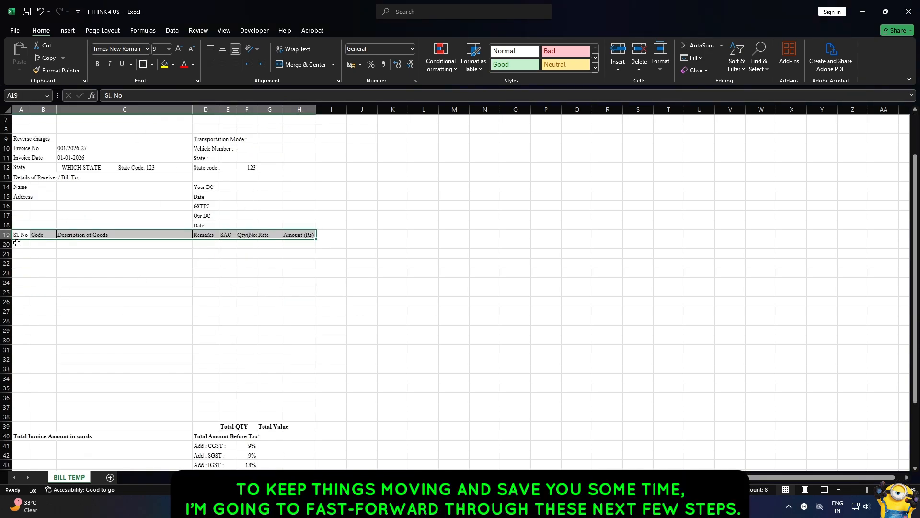
drag(21, 244, 302, 416)
click(152, 64)
click(176, 352)
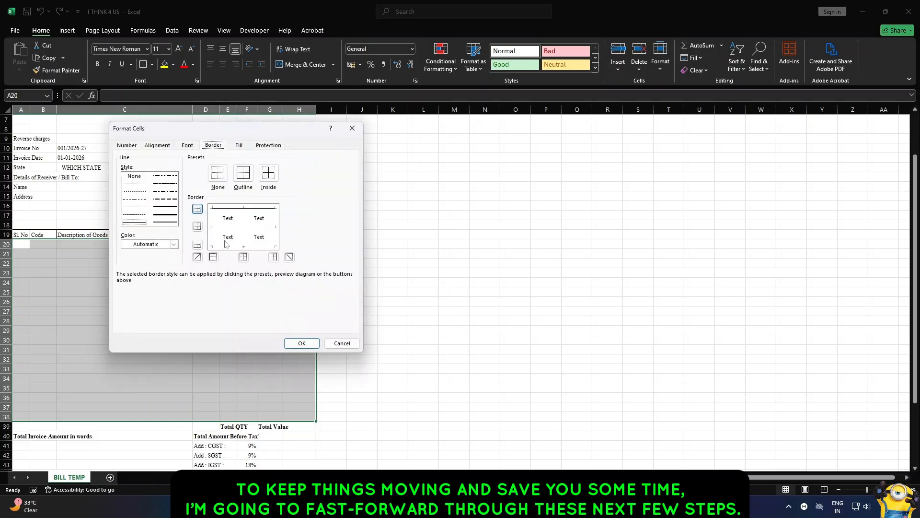
click(213, 227)
click(243, 227)
click(274, 228)
click(259, 245)
click(301, 343)
click(332, 320)
- Try to add left, right and bottom borders to the whole totals row A39:H39
drag(21, 426, 299, 426)
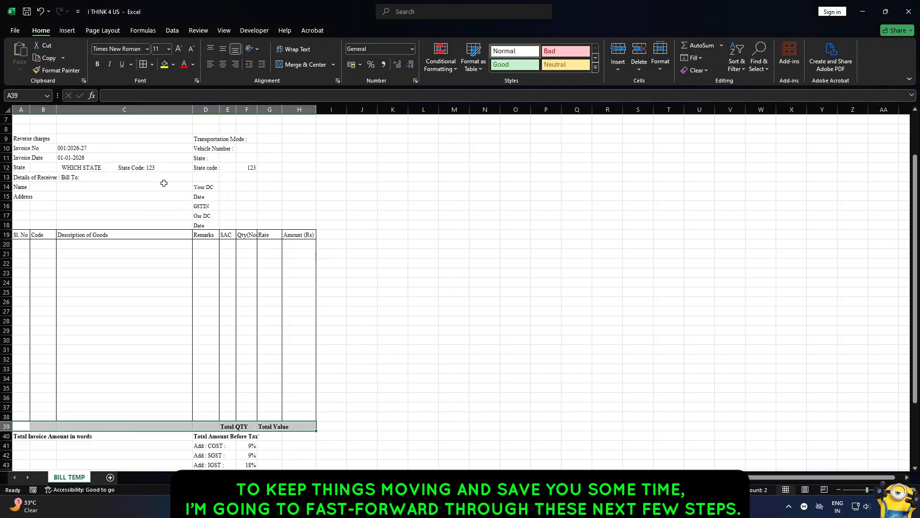
click(152, 65)
click(176, 352)
click(213, 227)
click(274, 228)
click(259, 245)
click(302, 343)
click(245, 428)
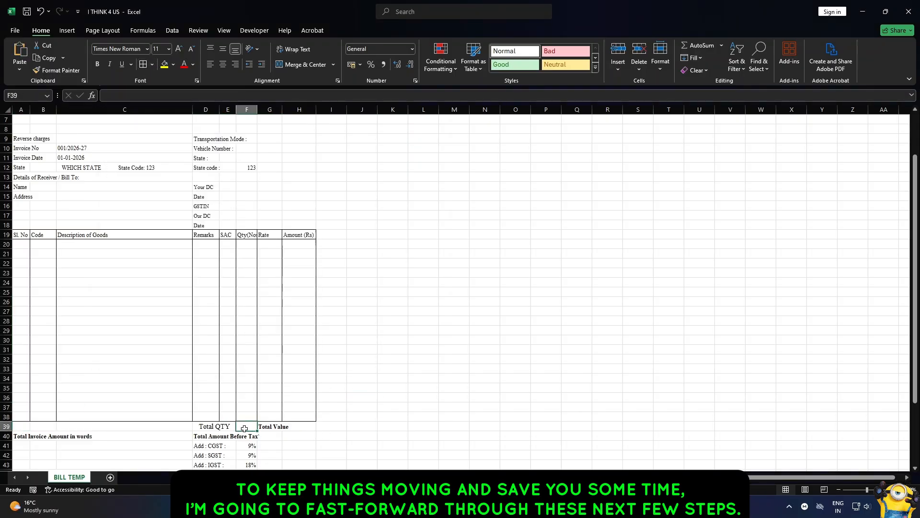
- Add left, right and bottom borders around the "Total QTY" label in D39:E39
drag(207, 426, 227, 426)
click(144, 64)
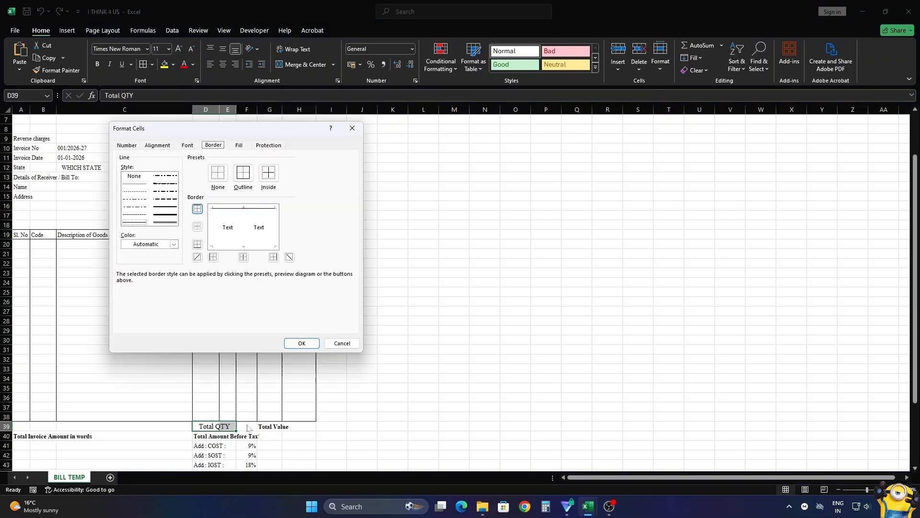
click(213, 256)
click(274, 256)
click(259, 245)
click(298, 343)
click(246, 426)
- Add a bottom border to the empty cells A39:C39 in the totals row
drag(19, 426, 143, 426)
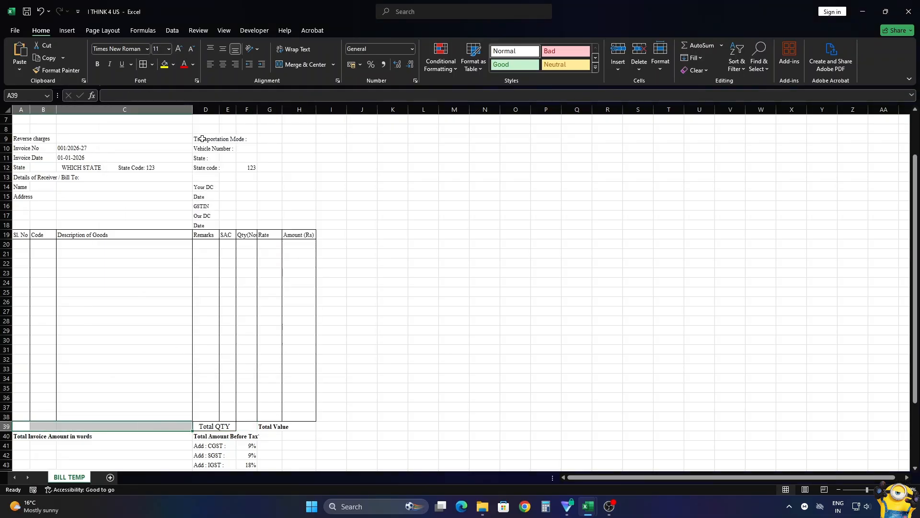
click(143, 64)
click(228, 245)
click(302, 343)
- Add bottom and right borders to the total quantity cell F39
click(247, 426)
click(152, 65)
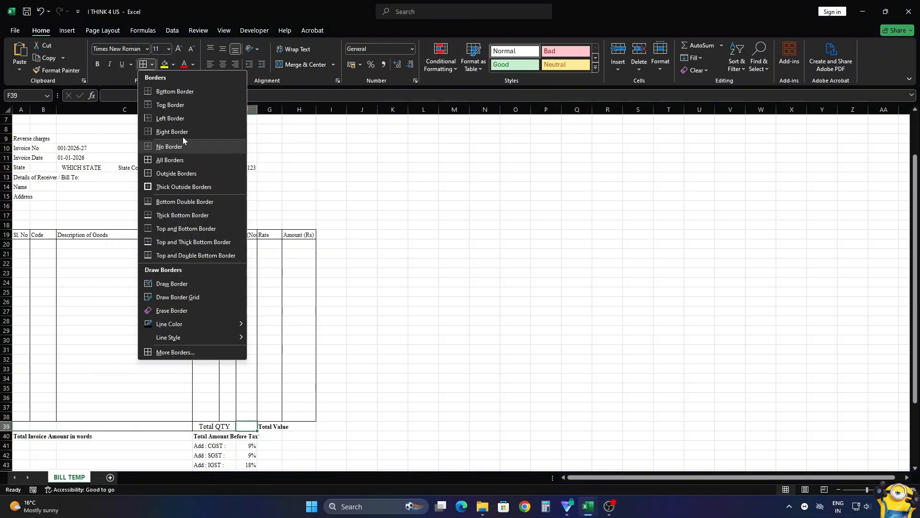
click(175, 351)
click(197, 245)
click(273, 258)
click(300, 342)
- Add bottom and right borders to the "Total Value" cells G39:H39
drag(269, 426, 301, 426)
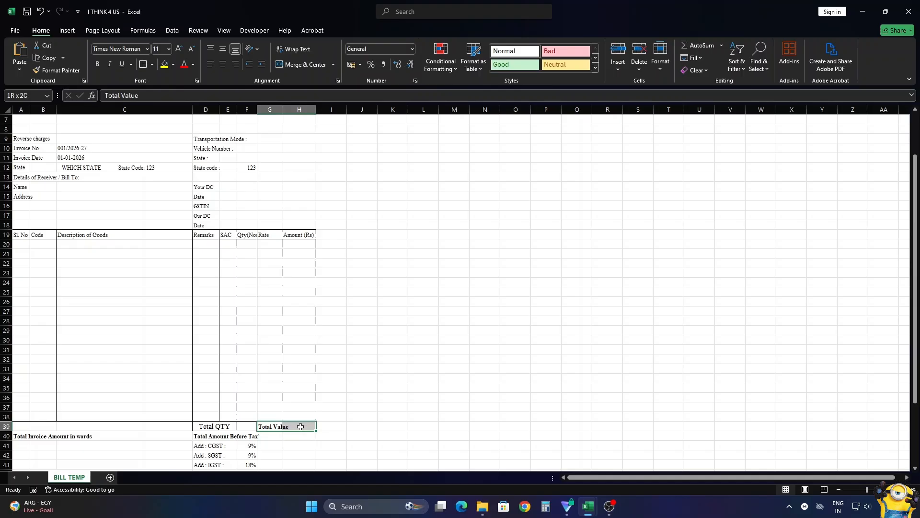
click(141, 65)
click(197, 245)
click(274, 257)
click(288, 341)
- Check the bordered bill layout on the A4 page in the print preview and return to the sheet
scroll(286, 343, down, 4)
click(287, 347)
scroll(262, 342, up, 6)
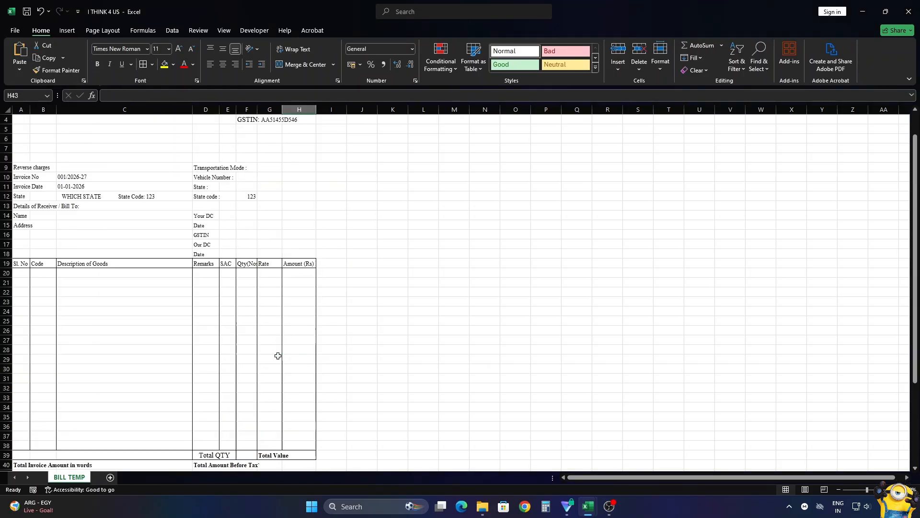
key(ctrl+p)
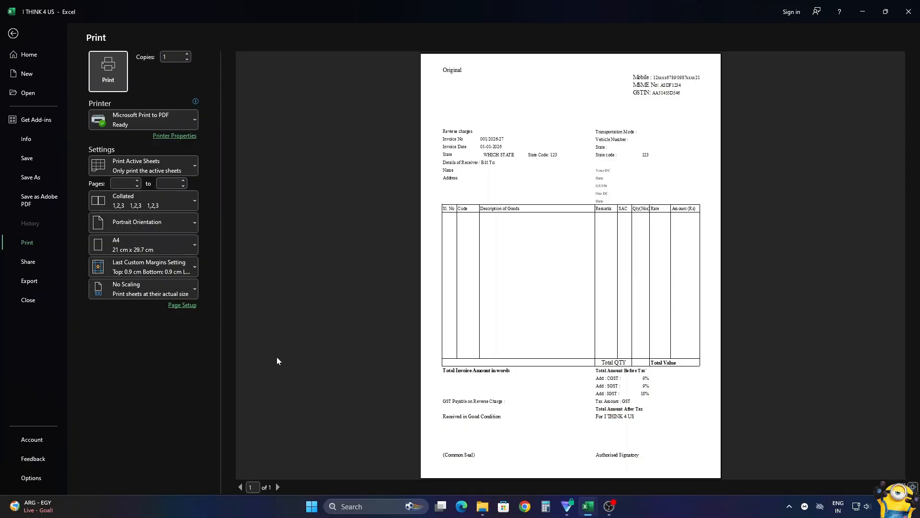
key(Escape)
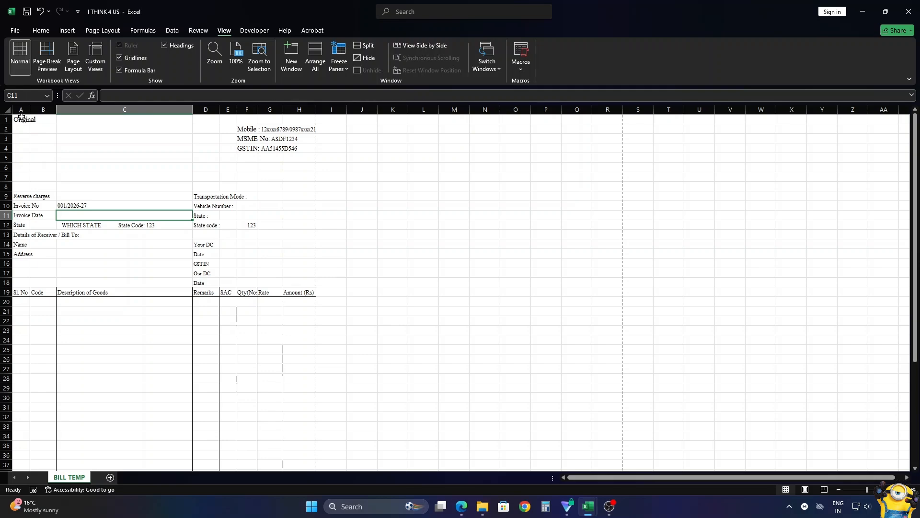
- Apply Outside Borders around the title row A1:H1
drag(21, 116, 294, 119)
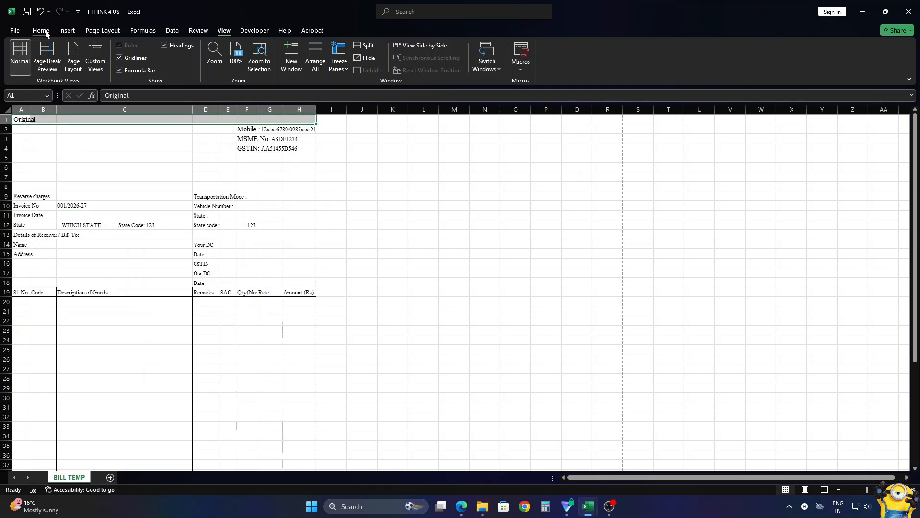
click(46, 33)
click(152, 64)
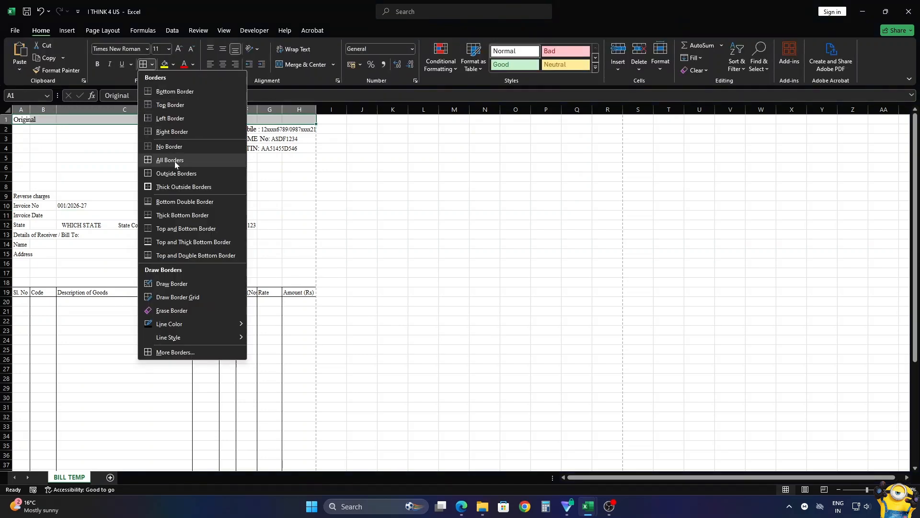
click(179, 173)
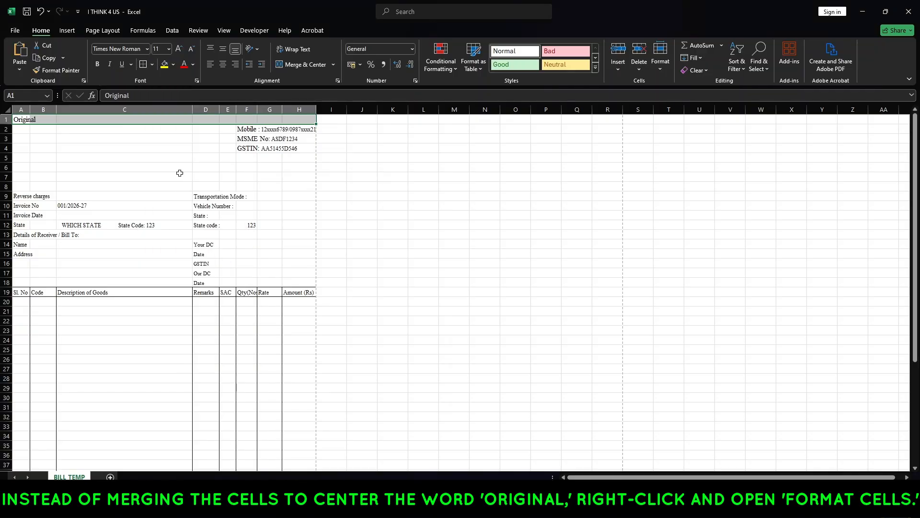
- Centre the title "Original" over A1:H1 with Center Across Selection horizontal alignment instead of merging the cells
right_click(49, 119)
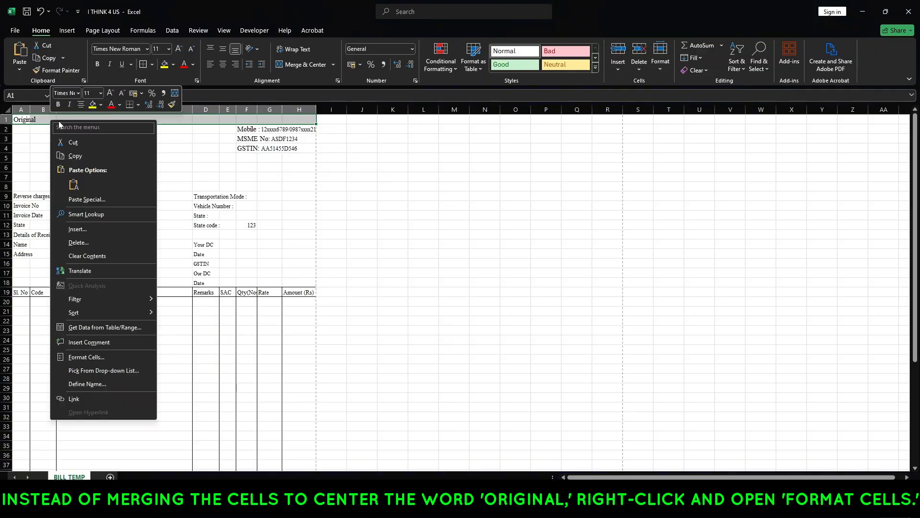
click(108, 356)
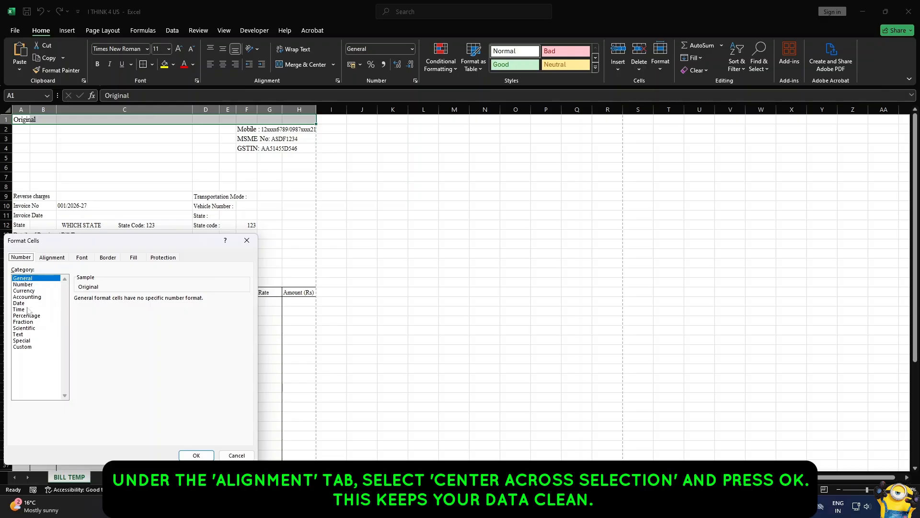
click(51, 258)
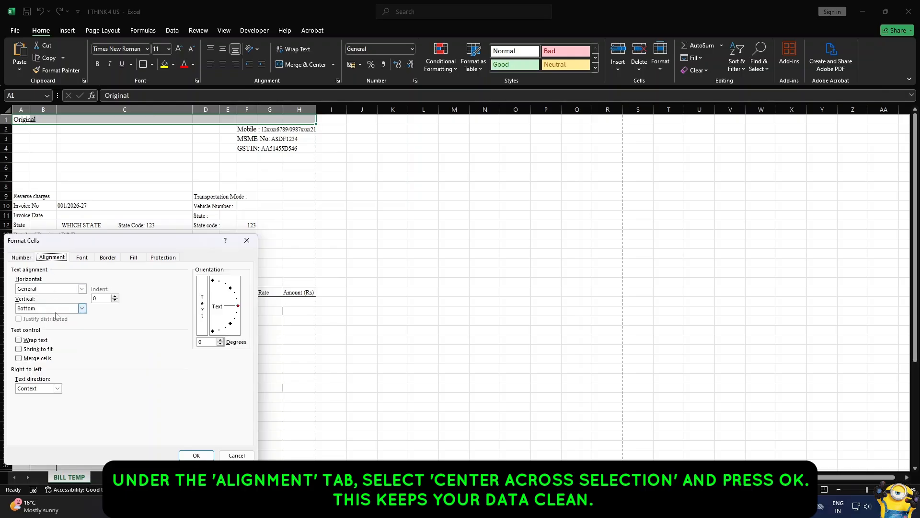
click(81, 289)
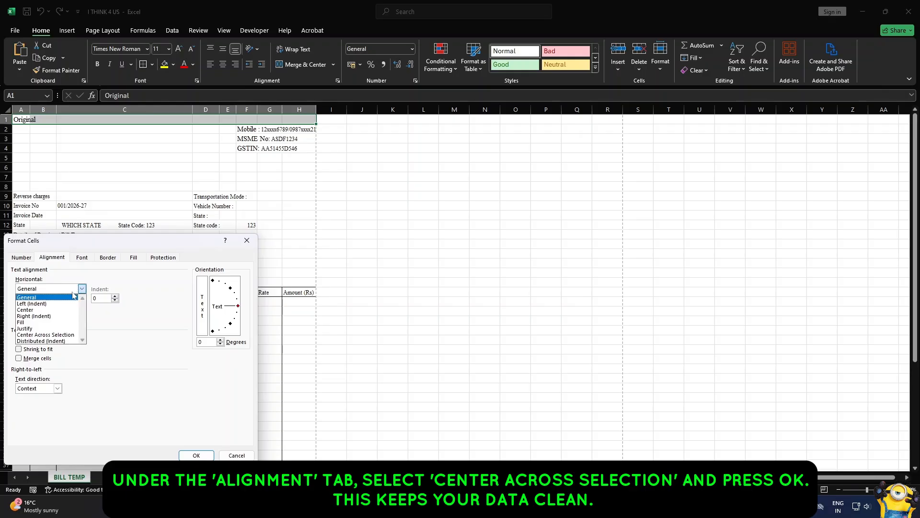
click(45, 334)
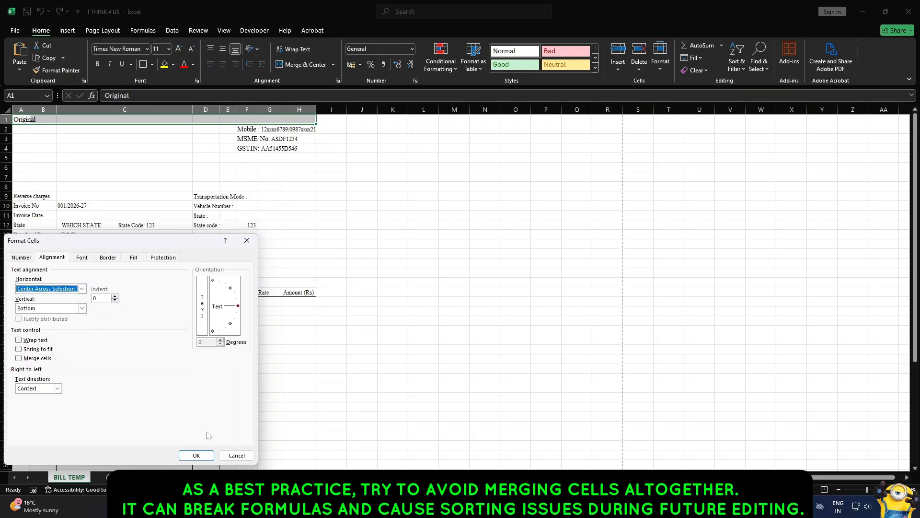
click(199, 454)
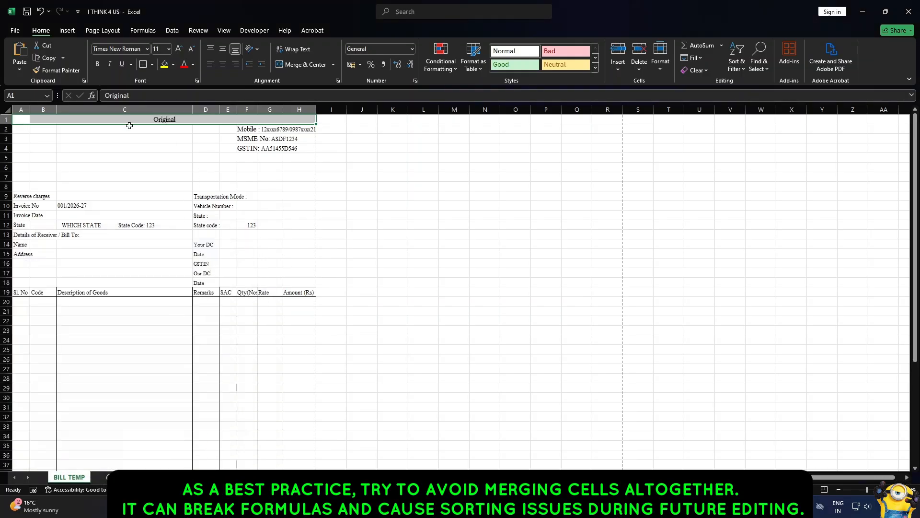
click(166, 147)
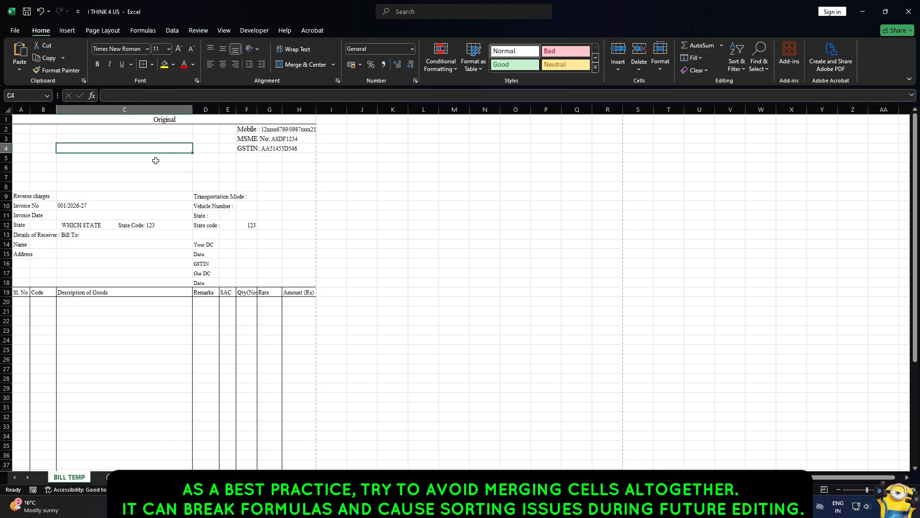
- Add outline and inside horizontal borders to the invoice label cells A9:B12, without an inside vertical line
drag(28, 196, 33, 225)
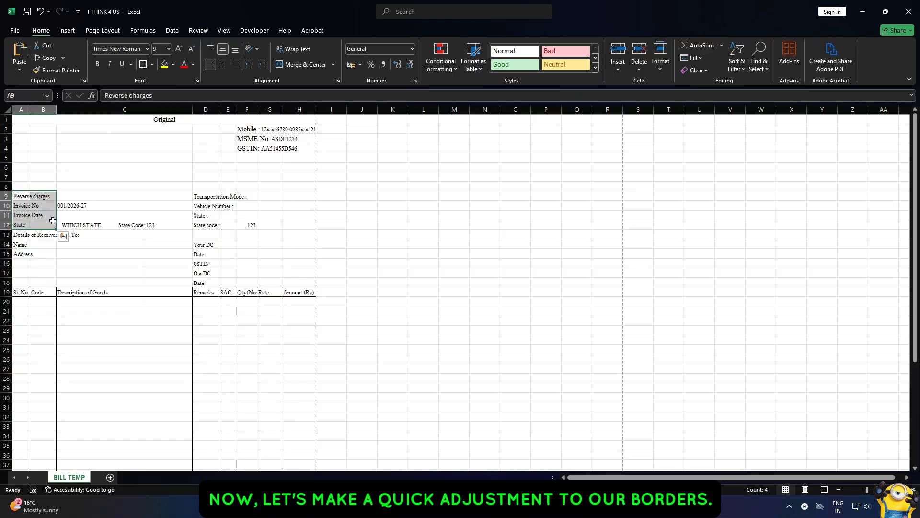
click(152, 65)
click(185, 352)
click(241, 209)
click(212, 226)
click(275, 227)
click(244, 246)
click(244, 235)
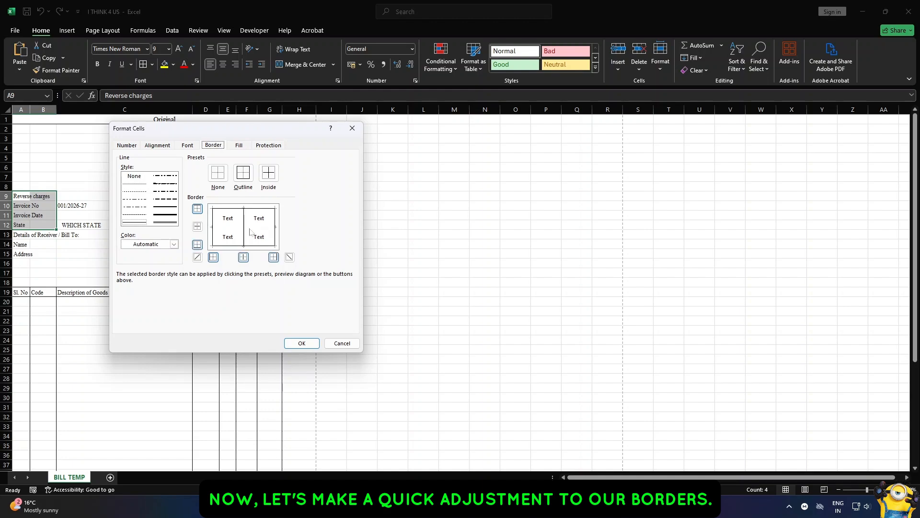
click(245, 227)
click(301, 343)
- Add outline and inside horizontal borders to the invoice value cells C9:C12
drag(123, 197, 122, 225)
click(143, 66)
click(244, 208)
click(244, 227)
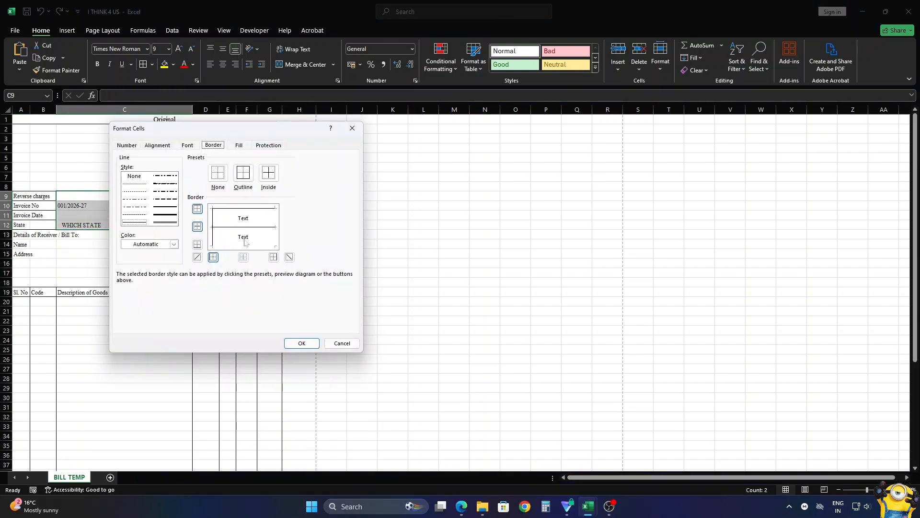
click(244, 246)
click(275, 227)
click(301, 343)
click(142, 160)
- Add an outline border around the transport details block D9:H12
drag(206, 195, 298, 225)
click(143, 66)
click(244, 208)
click(275, 227)
click(244, 246)
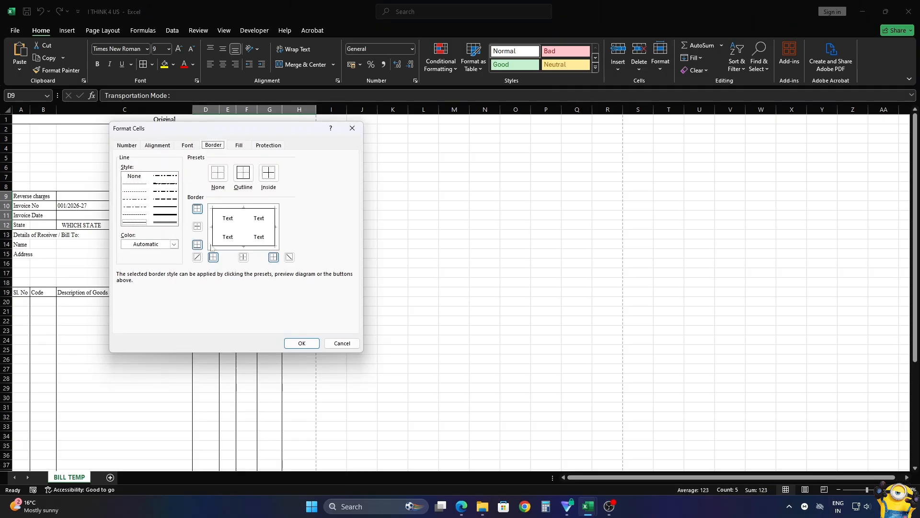
click(301, 343)
click(227, 253)
- Apply All Borders to the "Details of Receiver / Bill To:" row A13:H13
drag(21, 235, 292, 236)
click(152, 65)
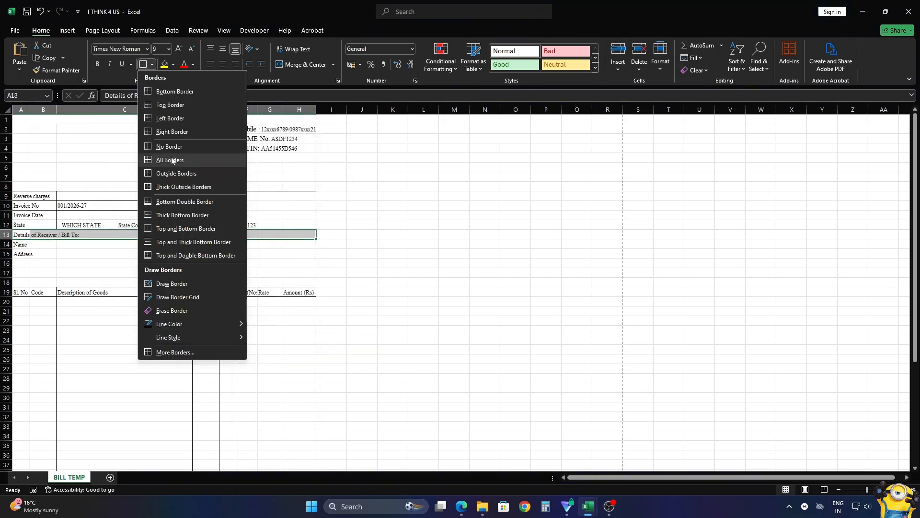
click(171, 160)
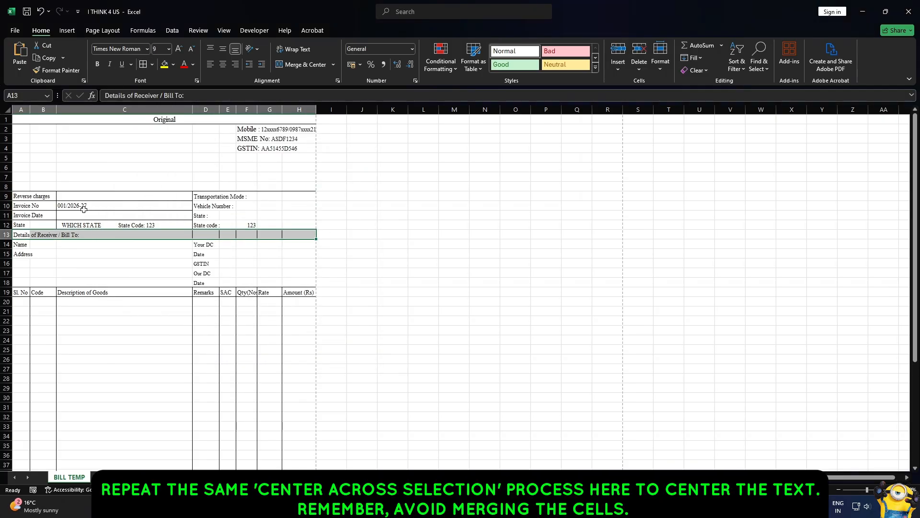
- Centre "Details of Receiver / Bill To:" over A13:H13 with Center Across Selection alignment
right_click(95, 235)
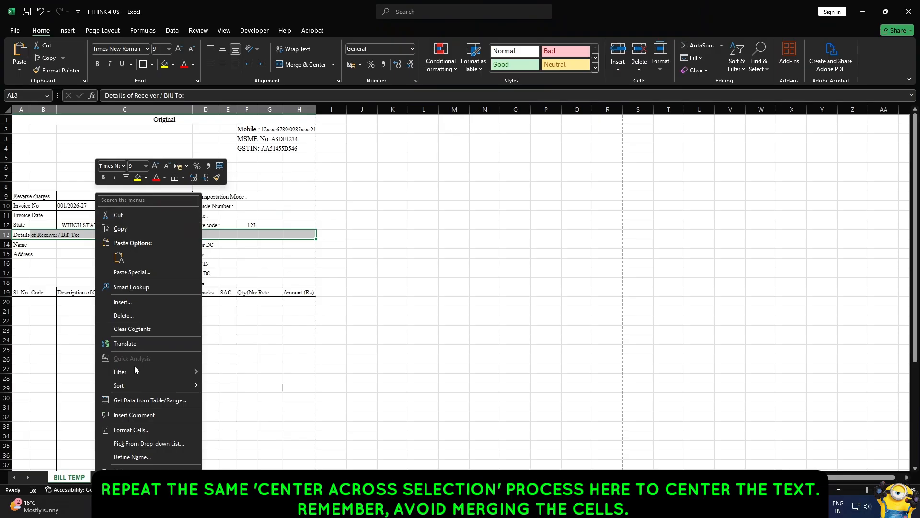
click(137, 430)
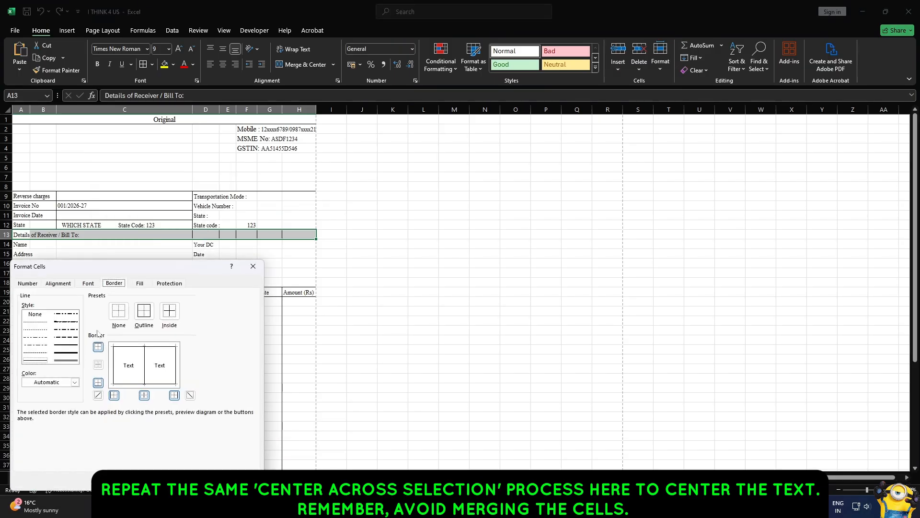
click(59, 283)
click(89, 314)
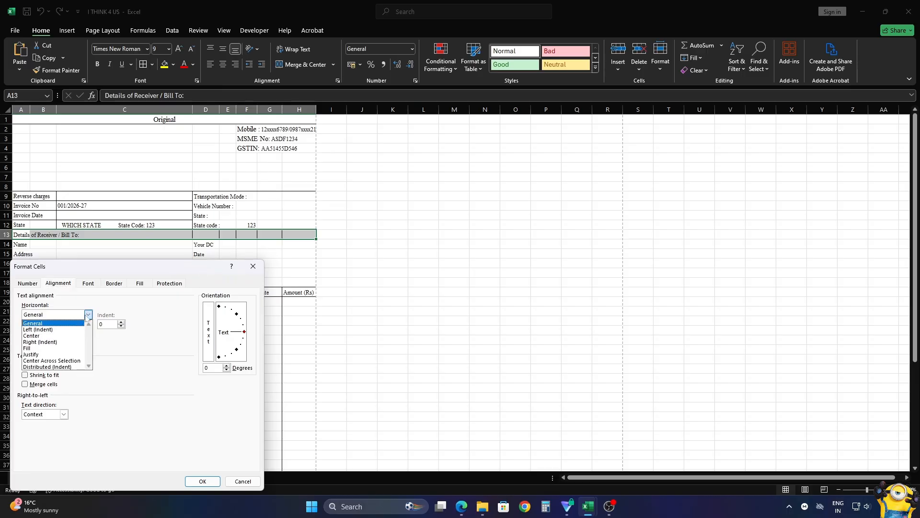
click(36, 362)
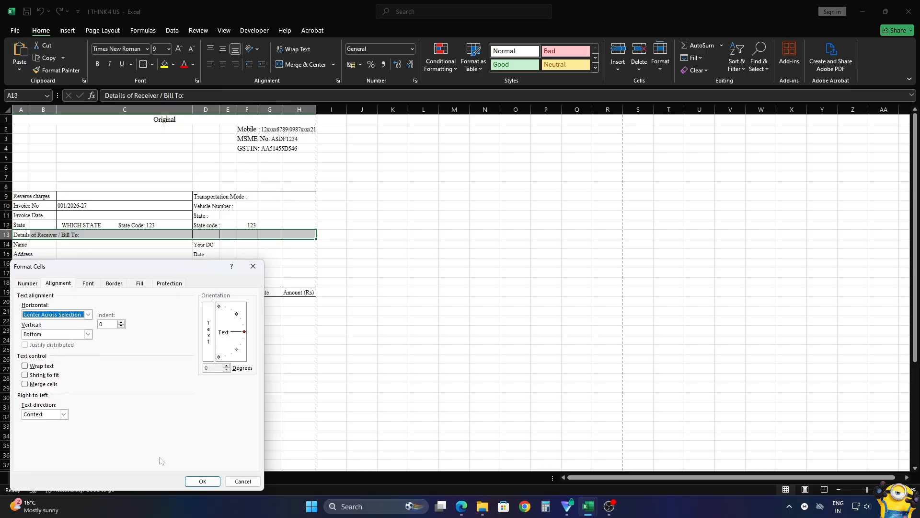
click(199, 481)
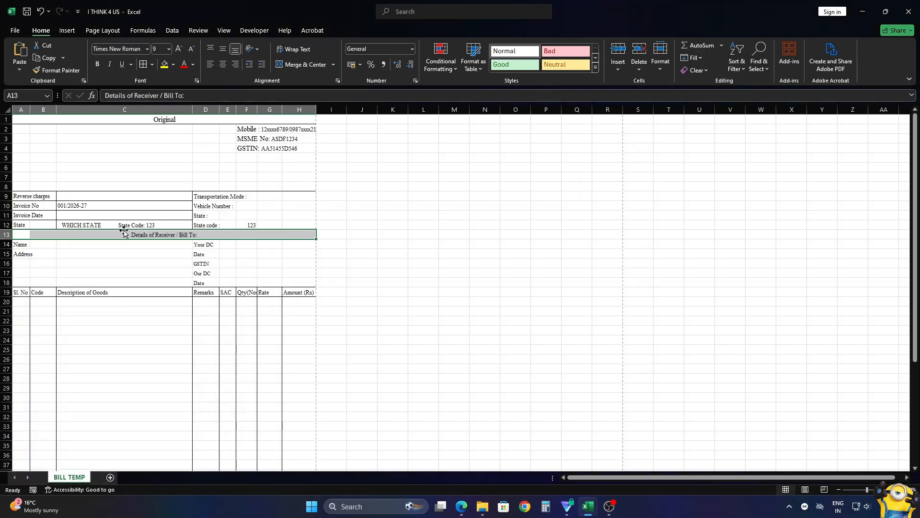
- Border the Name row of the receiver details, leaving out the inside vertical line in A14:B14
drag(24, 246, 45, 246)
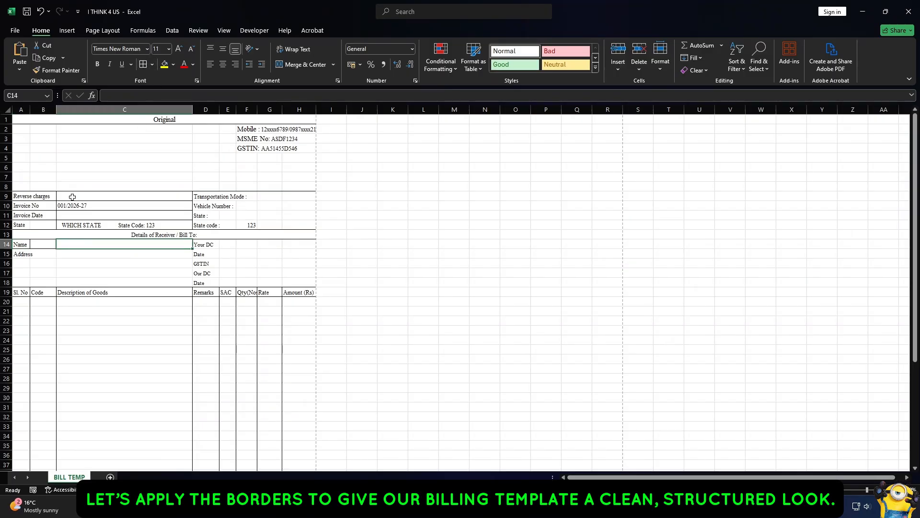
drag(23, 246, 45, 282)
click(152, 64)
click(165, 360)
click(243, 234)
click(295, 339)
- Add an outline border around the Address label block A15:B18
click(152, 64)
click(188, 349)
click(213, 258)
click(274, 257)
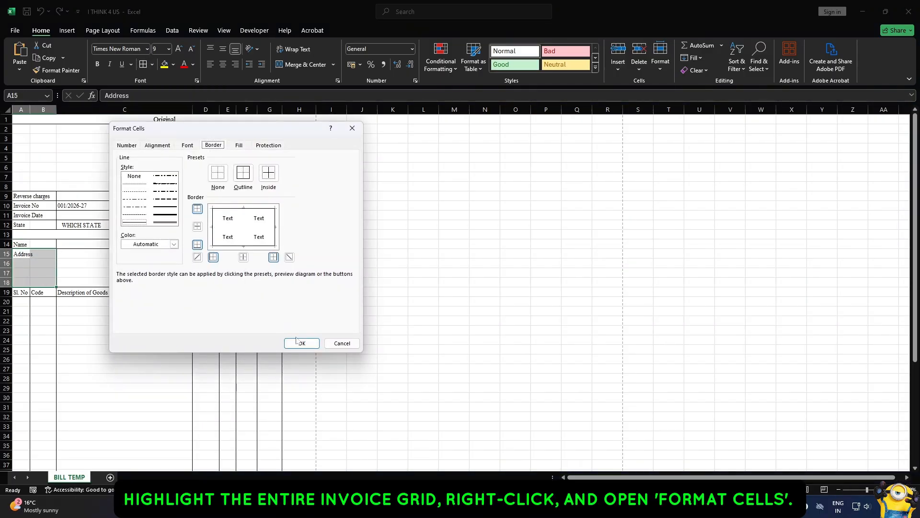
click(301, 343)
- Format the empty address cells C15:C18 with borders
drag(153, 255, 164, 282)
right_click(130, 265)
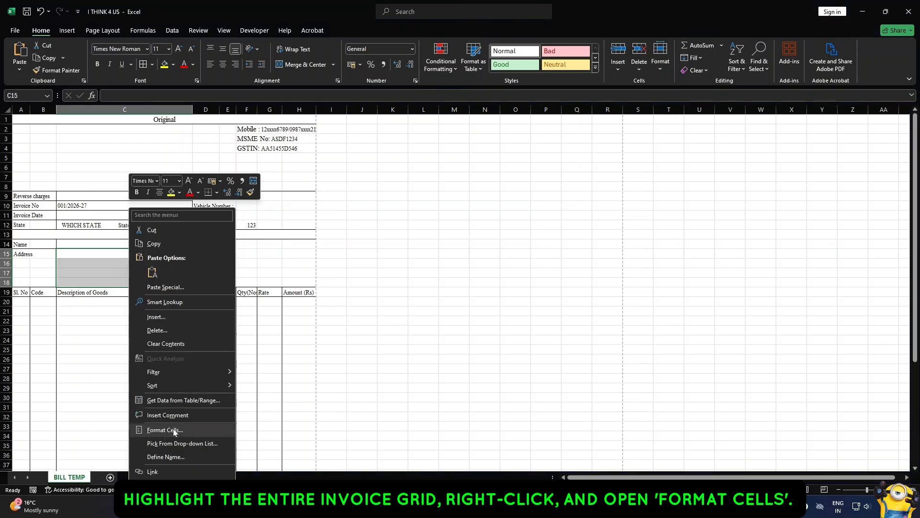
click(175, 430)
click(211, 368)
click(235, 485)
- Widen column D and add inside horizontal and right borders to the DC, date and GSTIN labels D14:D18
scroll(267, 371, down, 2)
drag(219, 110, 237, 115)
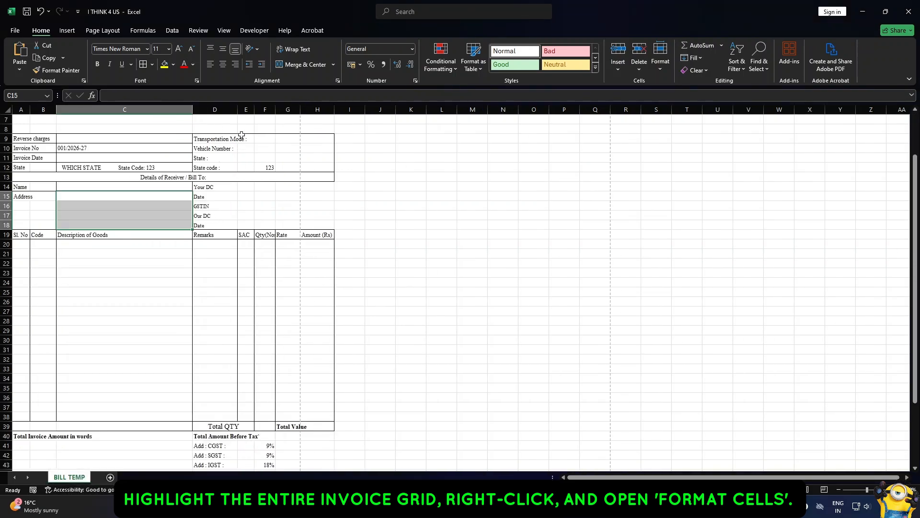
drag(207, 187, 211, 225)
click(152, 64)
click(173, 359)
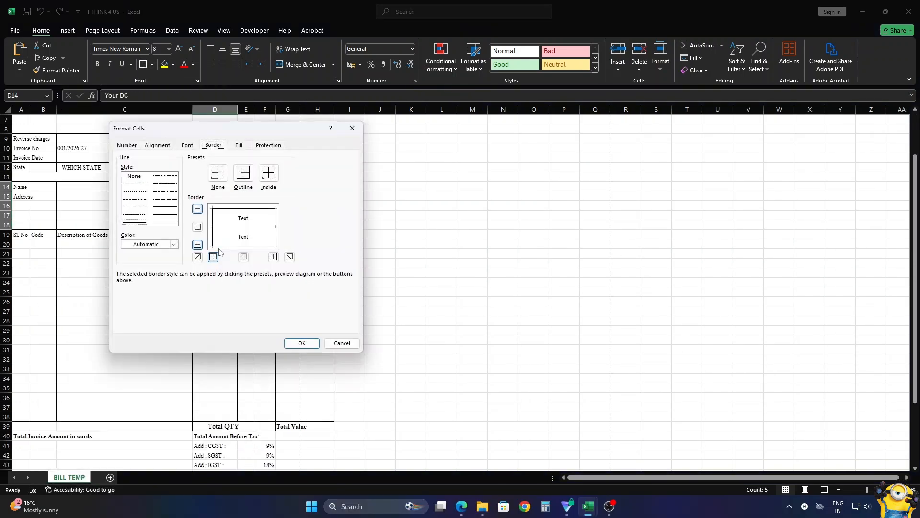
click(246, 226)
click(279, 227)
click(302, 343)
- Add inside horizontal and right borders to the value cells E14:H18 beside the DC, date and GSTIN labels
drag(246, 187, 316, 225)
click(151, 66)
click(172, 358)
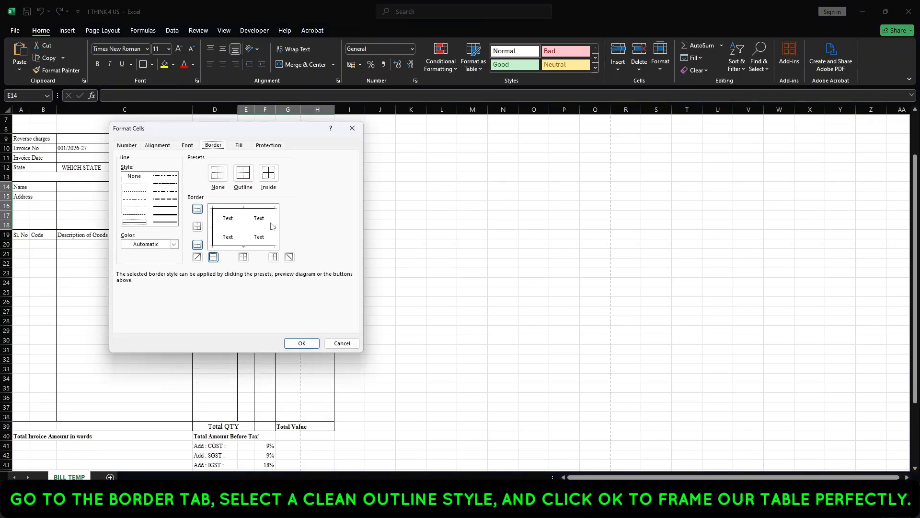
click(245, 232)
click(252, 226)
click(276, 227)
click(302, 343)
click(353, 243)
- Add borders around the "Total Invoice Amount in words" row A40:C40
scroll(336, 249, down, 4)
drag(22, 321, 139, 322)
click(245, 244)
click(276, 226)
click(215, 232)
click(302, 344)
- Add borders around the tax summary block D40:G45
drag(215, 322, 288, 368)
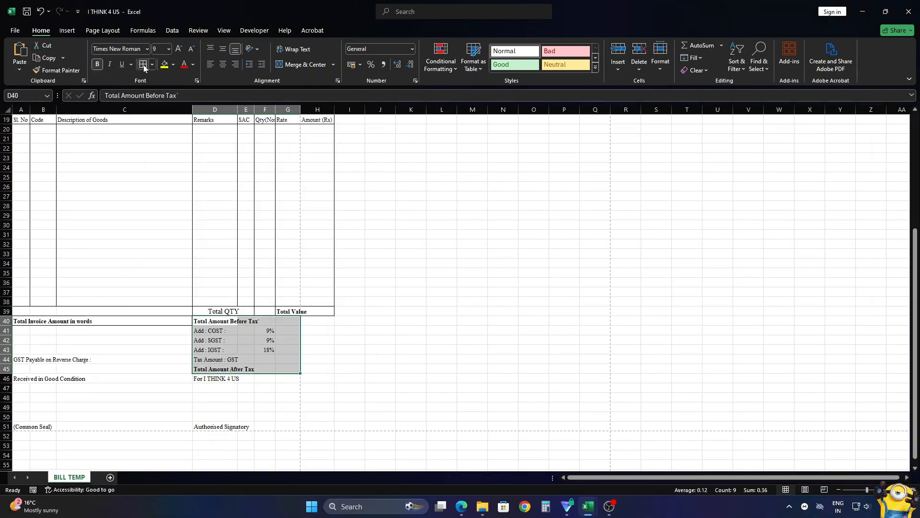
click(143, 68)
click(266, 253)
click(211, 253)
click(289, 327)
- Add right and bottom borders to the tax amount cells H40:H45
drag(317, 321, 317, 368)
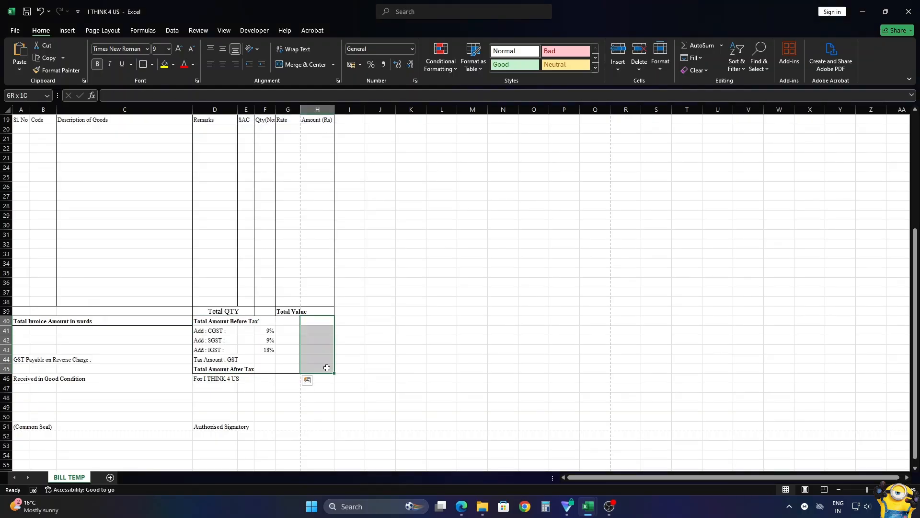
click(144, 70)
click(271, 256)
click(255, 245)
click(302, 343)
- Delete one empty row above the signature line and insert an extra row in the item table
right_click(5, 407)
click(31, 331)
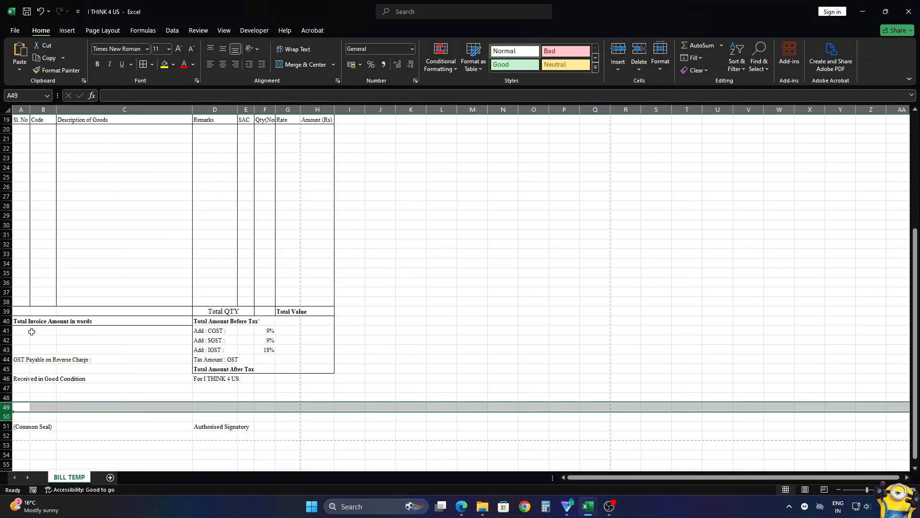
right_click(4, 274)
click(35, 366)
click(288, 397)
- Centre "For I THINK 4 US" over D47:H47 with Center Across Selection alignment
scroll(282, 396, down, 1)
drag(200, 359, 315, 359)
right_click(269, 359)
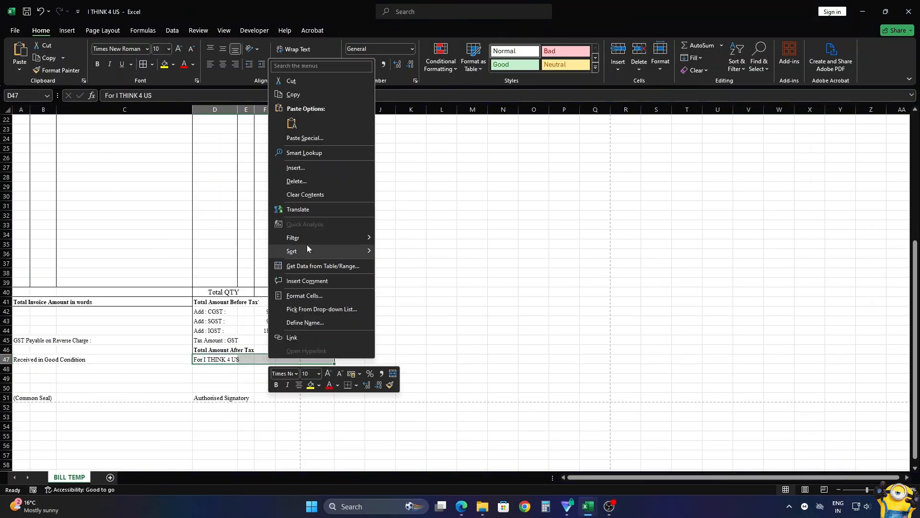
click(306, 295)
click(235, 196)
click(265, 227)
click(230, 272)
click(379, 393)
click(246, 378)
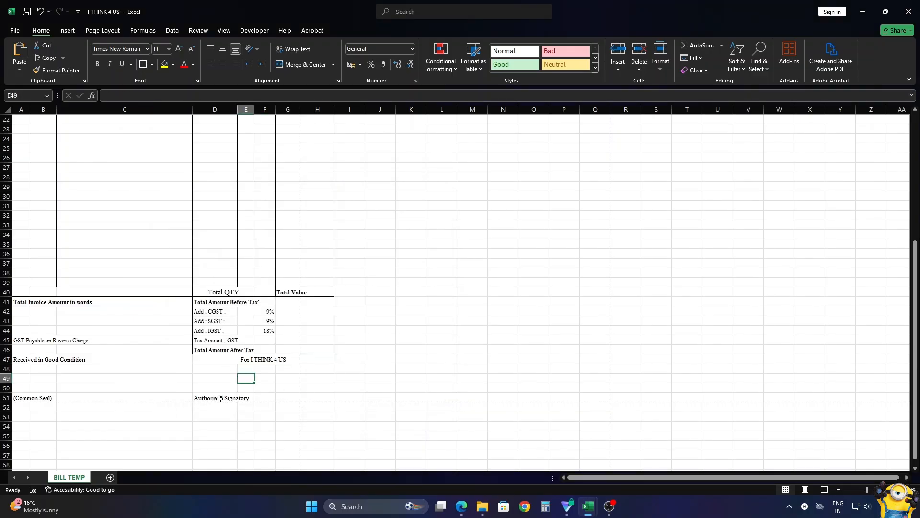
- Centre "Authorised Signatory" over D51:H51 with Center Across Selection alignment
drag(218, 398, 314, 397)
right_click(284, 398)
click(320, 336)
click(269, 272)
click(233, 316)
click(383, 437)
- Add borders around the company signature block D47:H51
drag(218, 359, 311, 397)
click(152, 66)
click(167, 311)
click(213, 257)
click(276, 242)
click(302, 343)
- Add an outline border around the "Received in Good Condition" and "(Common Seal)" block A47:C51
drag(218, 359, 314, 359)
click(20, 359)
drag(19, 359, 143, 397)
click(152, 65)
click(168, 312)
click(227, 208)
click(215, 229)
click(252, 248)
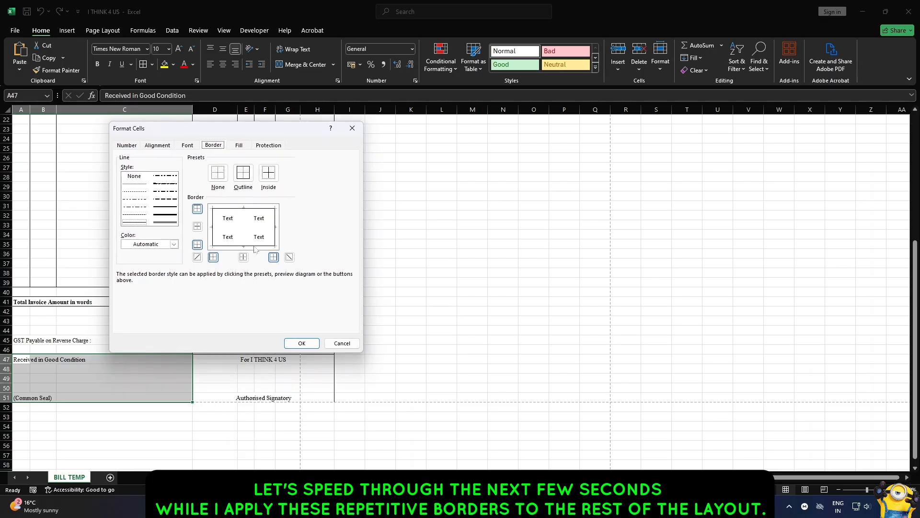
click(302, 342)
- Add left and top borders to the "GST Payable on Reverse Charge" block A45:C46
drag(20, 339, 160, 350)
click(152, 65)
click(168, 356)
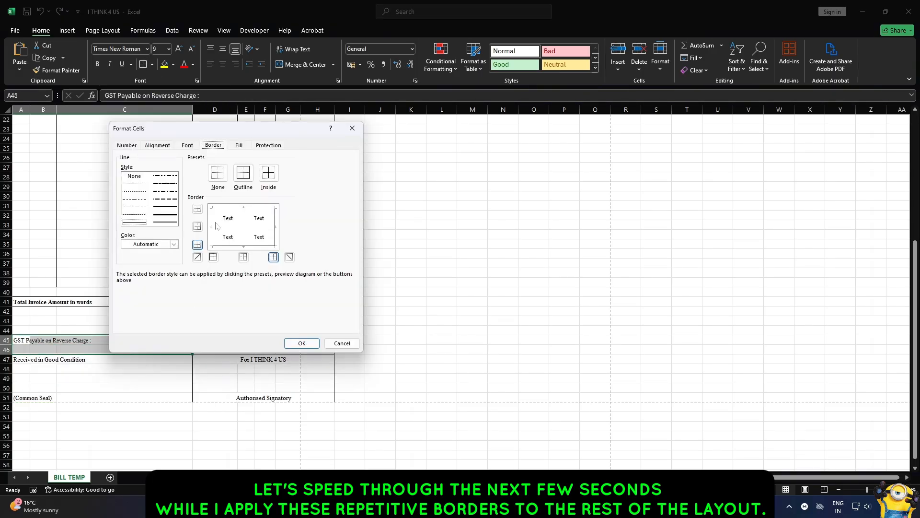
click(214, 257)
click(197, 209)
click(302, 343)
- Add bottom, left and right borders to the header area beneath the title, C2:H4
scroll(191, 240, up, 7)
drag(96, 129, 318, 148)
click(152, 65)
click(168, 355)
click(197, 245)
click(213, 258)
click(273, 258)
click(302, 343)
- Add borders to the remaining header cells, lining the Mobile, MSME and GSTIN rows and closing off the empty block A2:B6
click(82, 165)
click(152, 65)
click(168, 355)
click(197, 245)
click(302, 342)
click(152, 65)
click(168, 356)
click(302, 343)
click(152, 65)
click(168, 356)
click(197, 245)
click(302, 342)
- Add left and right borders to the empty header block C5:H6
drag(64, 153, 318, 167)
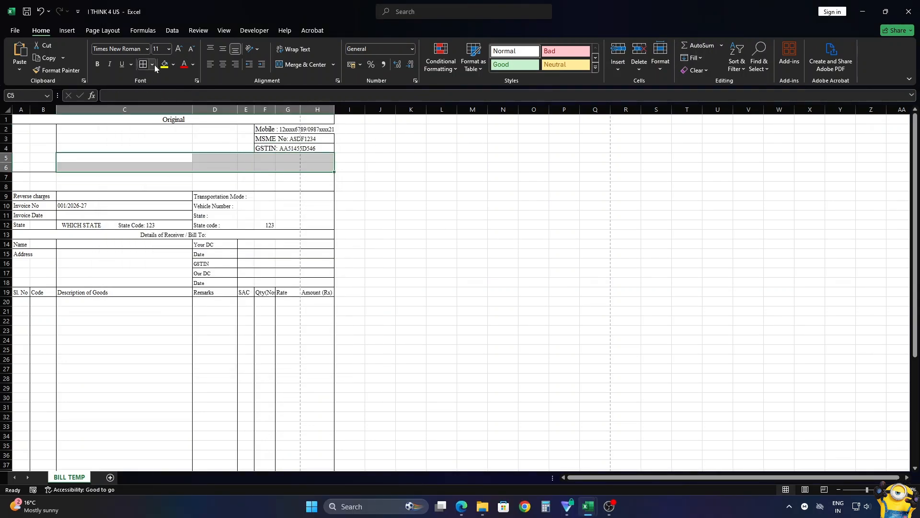
click(152, 65)
click(167, 356)
click(273, 257)
click(213, 257)
click(302, 342)
click(43, 167)
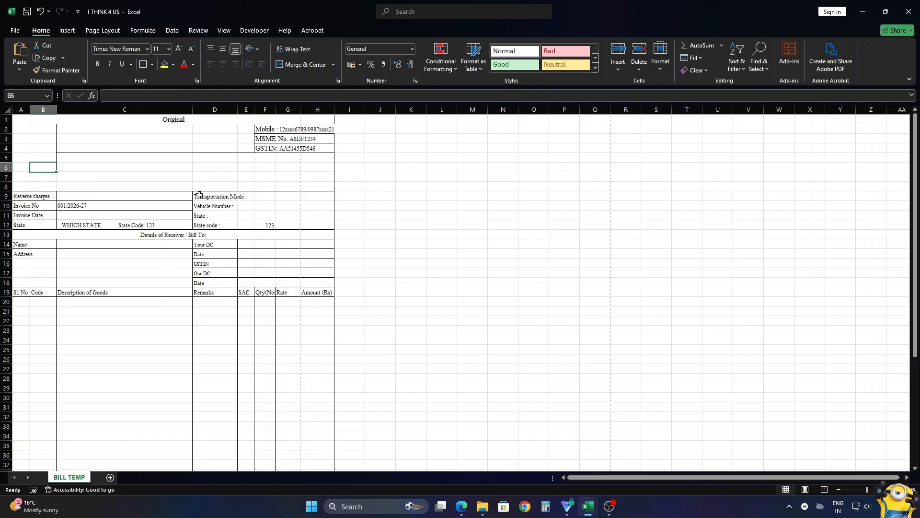
- Review the bordered template and check its A4 page layout in the print preview
scroll(199, 195, down, 8)
scroll(199, 195, up, 8)
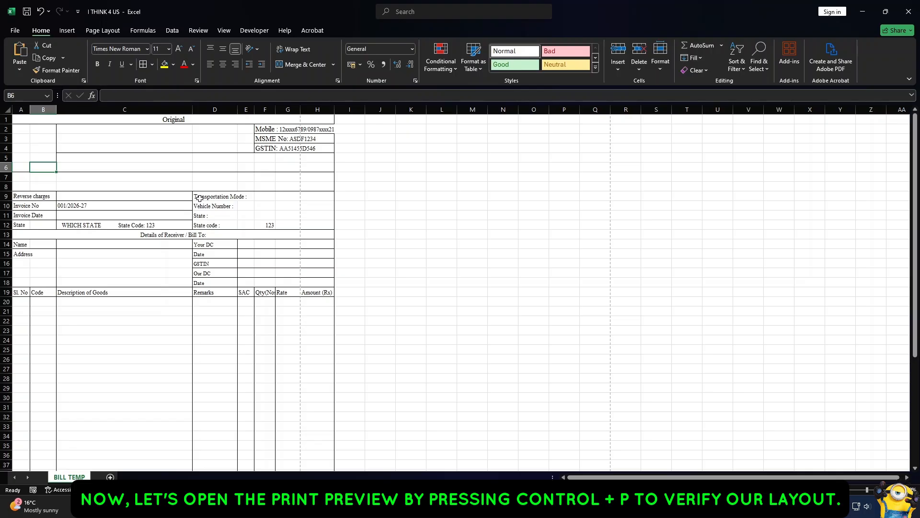
key(ctrl+p)
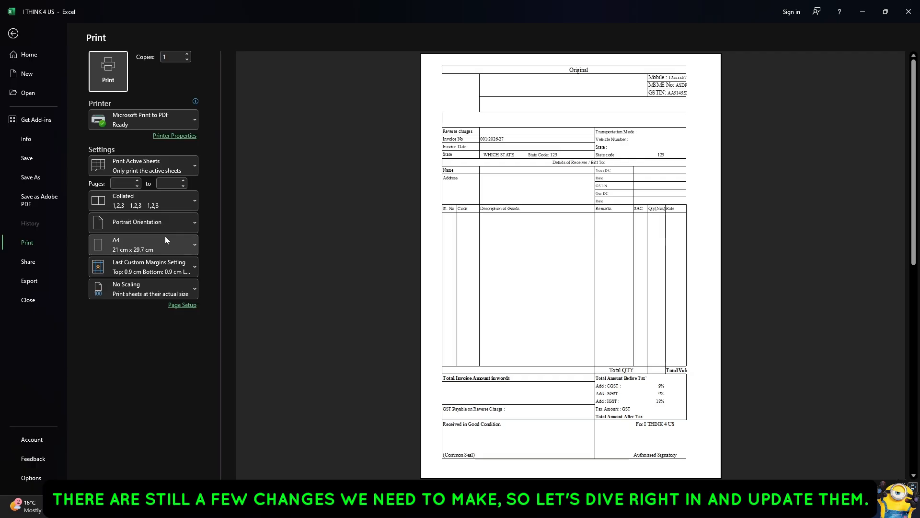
- Insert the logo picture IMG_20260625_230829.png from this device, placed over the cells at the empty header block A2:B6
key(Escape)
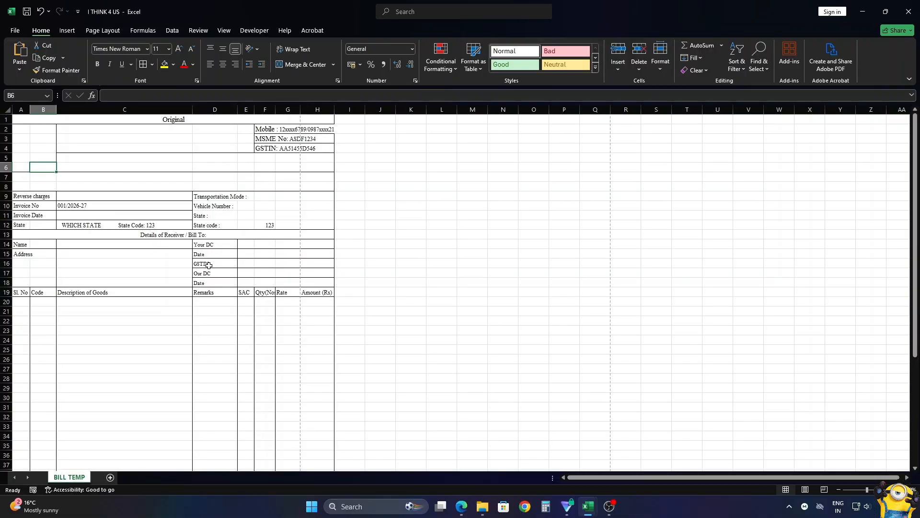
scroll(208, 265, down, 10)
scroll(205, 266, up, 10)
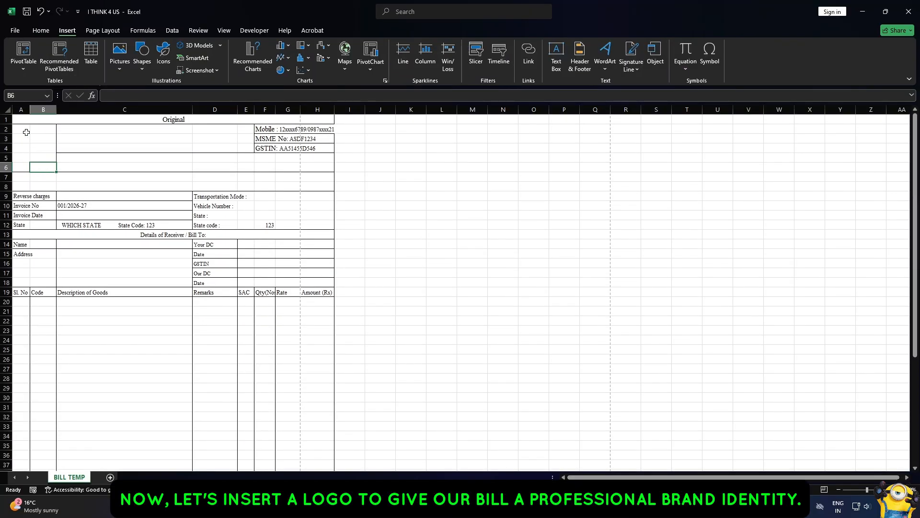
drag(26, 132, 44, 168)
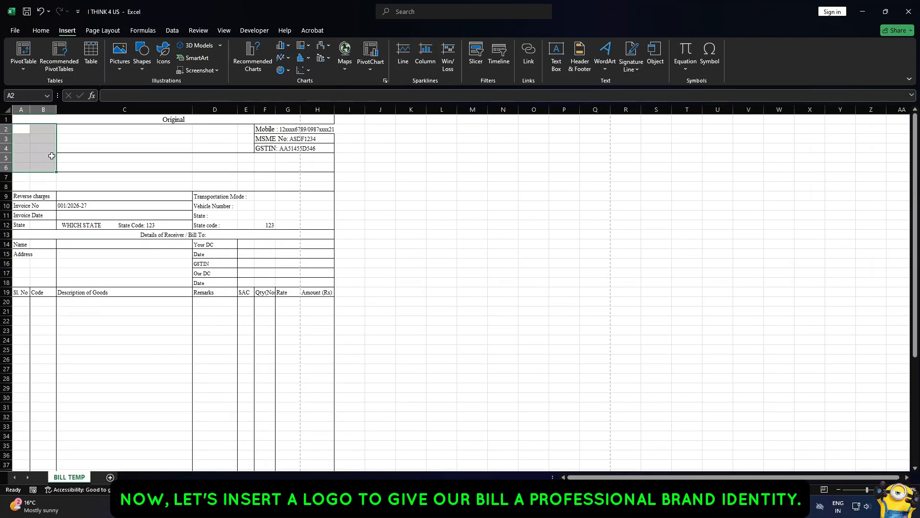
click(117, 68)
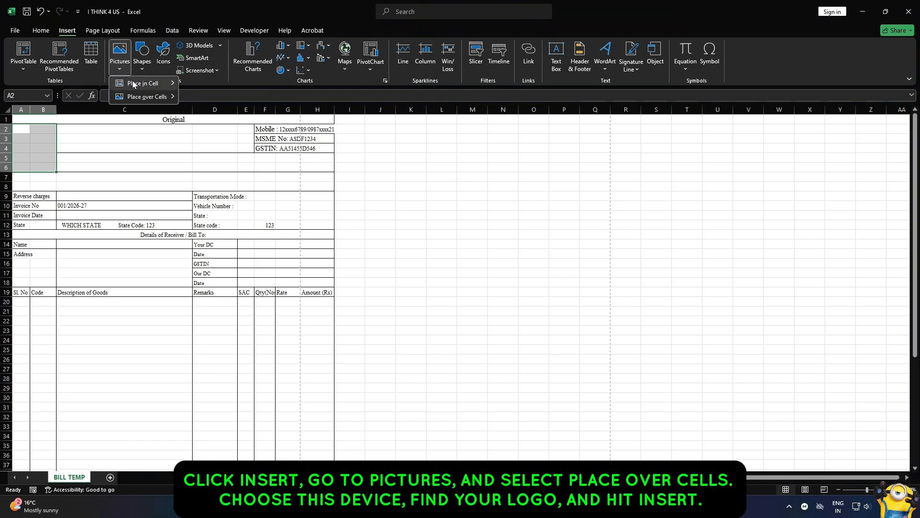
mouse_move(145, 99)
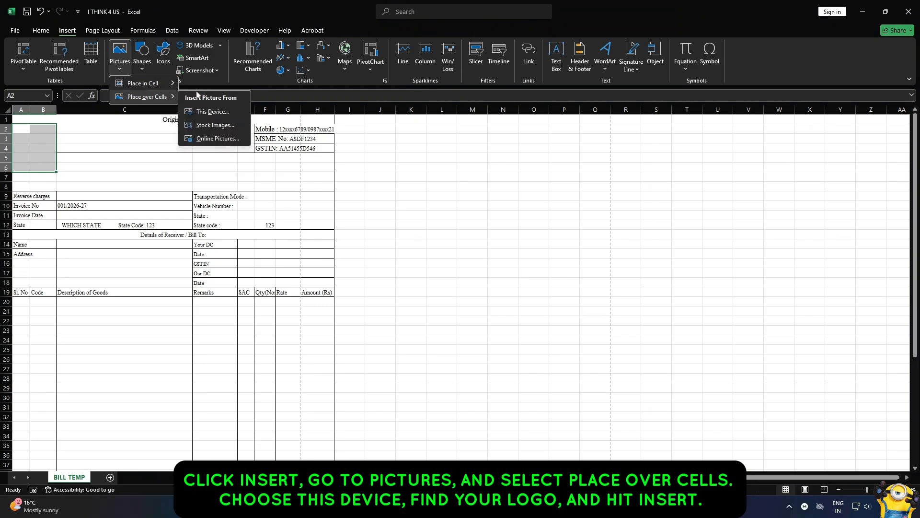
click(211, 111)
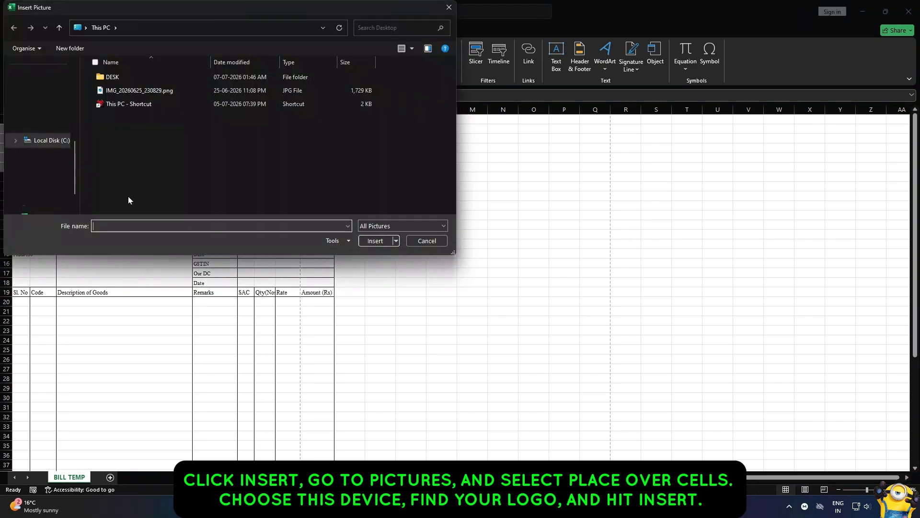
double_click(139, 90)
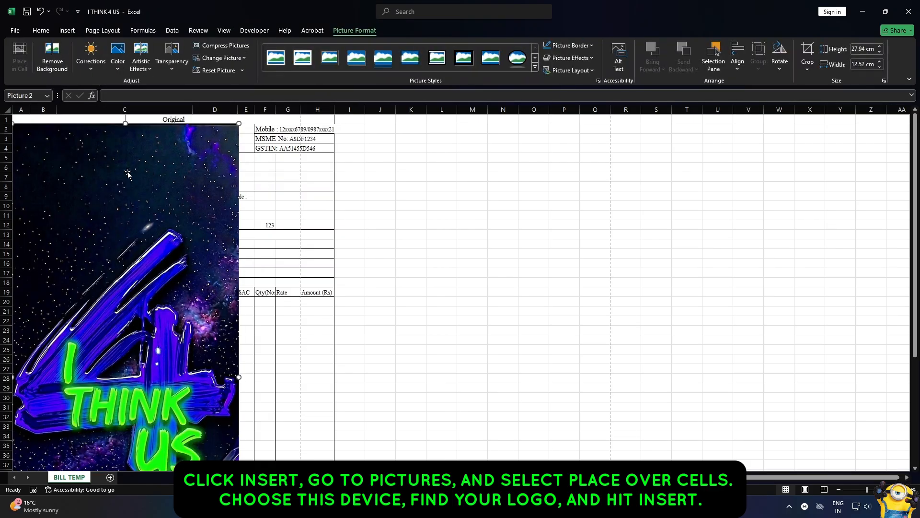
- Shrink the logo to about 2.83 cm high and 2.28 cm wide and fit it inside the header block A2:B6
drag(125, 124, 171, 158)
drag(262, 142, 56, 124)
drag(42, 155, 42, 158)
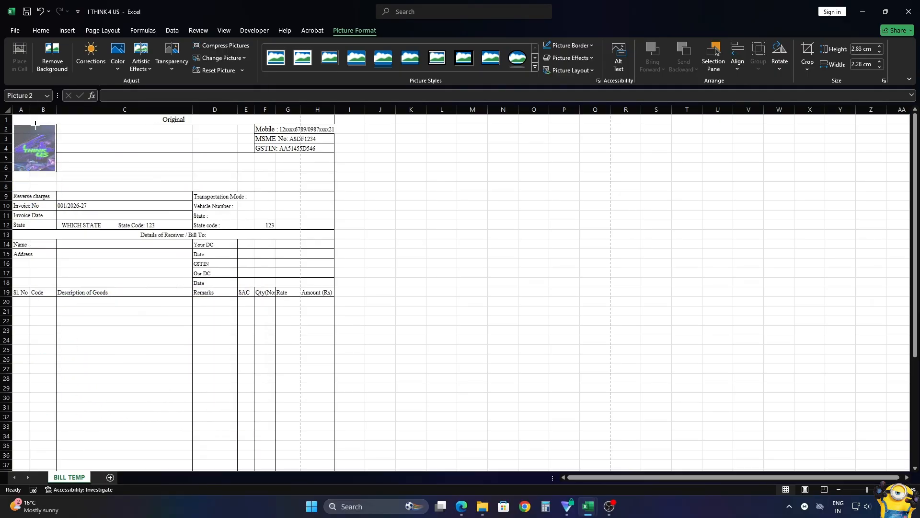
click(128, 140)
click(140, 167)
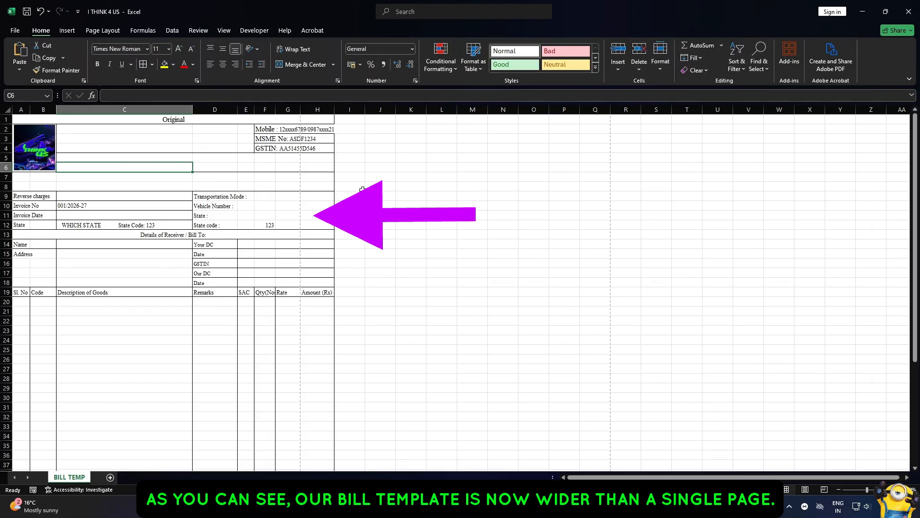
- Move the vertical page break to the outer edge of column H in Page Break Preview, and return to Normal view
scroll(353, 188, down, 8)
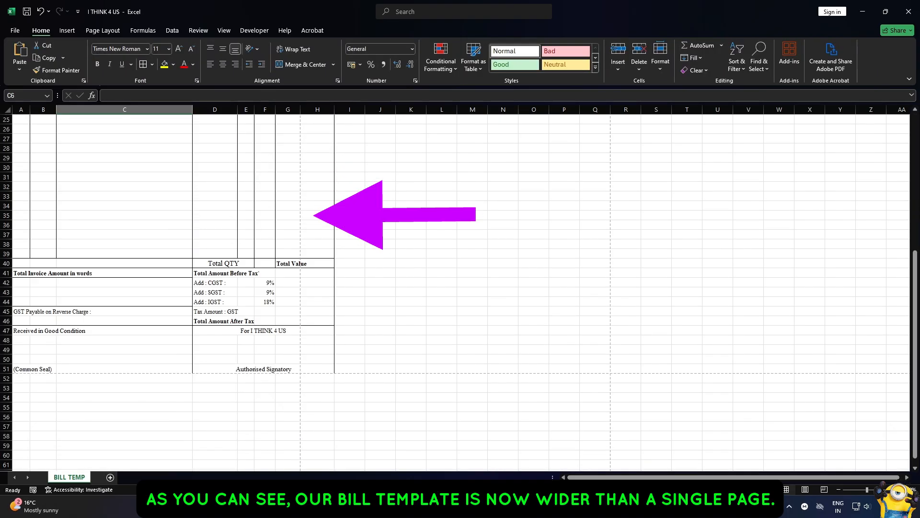
scroll(353, 189, up, 8)
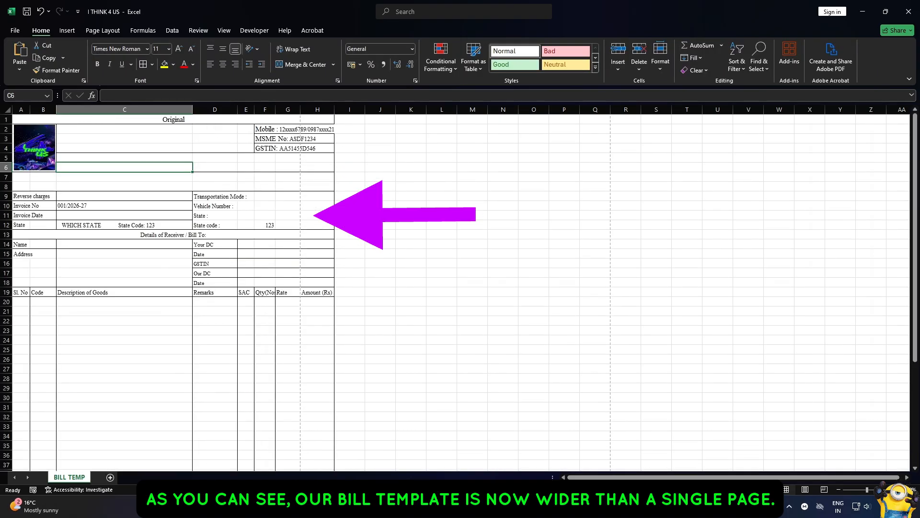
click(220, 32)
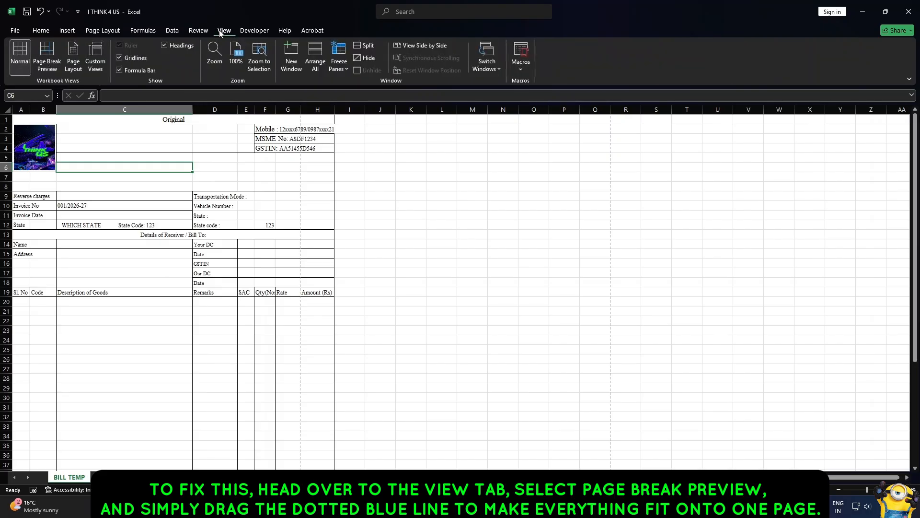
click(52, 56)
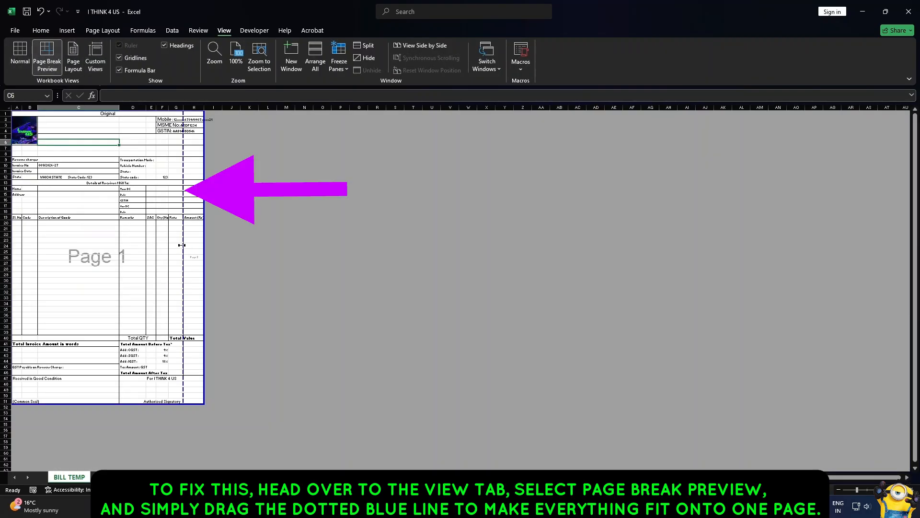
drag(183, 245, 200, 249)
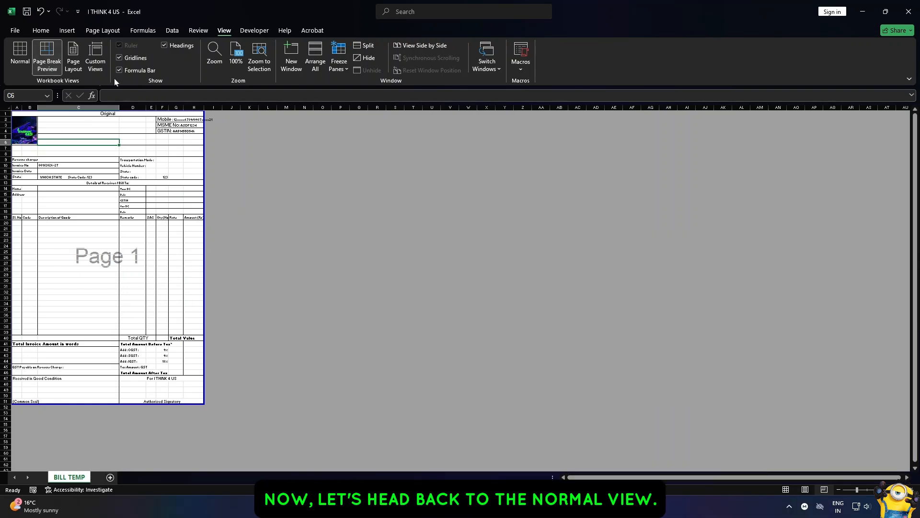
click(21, 60)
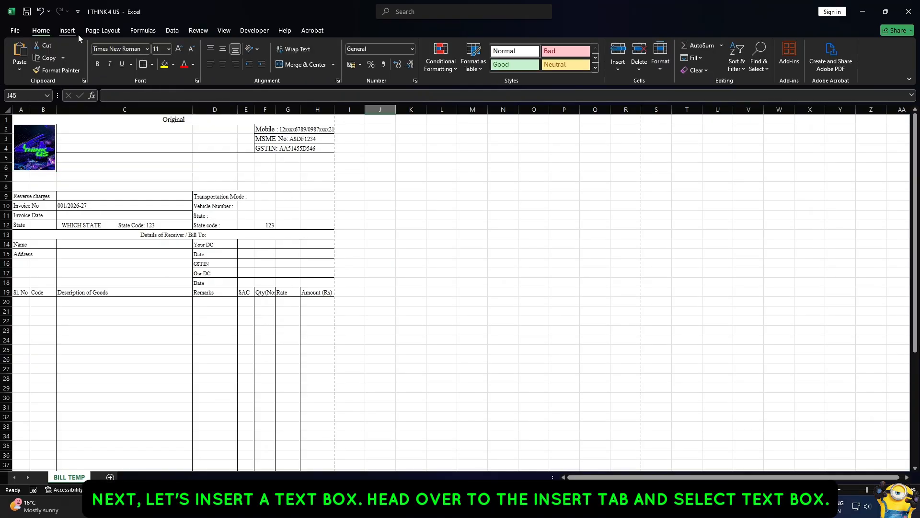
- Insert a text box over the header area C2:E4 and enter the company name I THINK 4 US
click(71, 32)
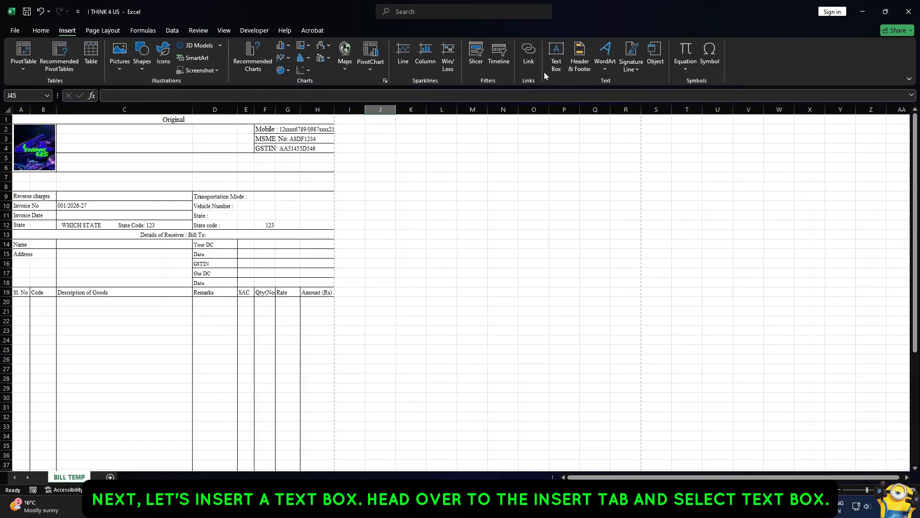
click(556, 54)
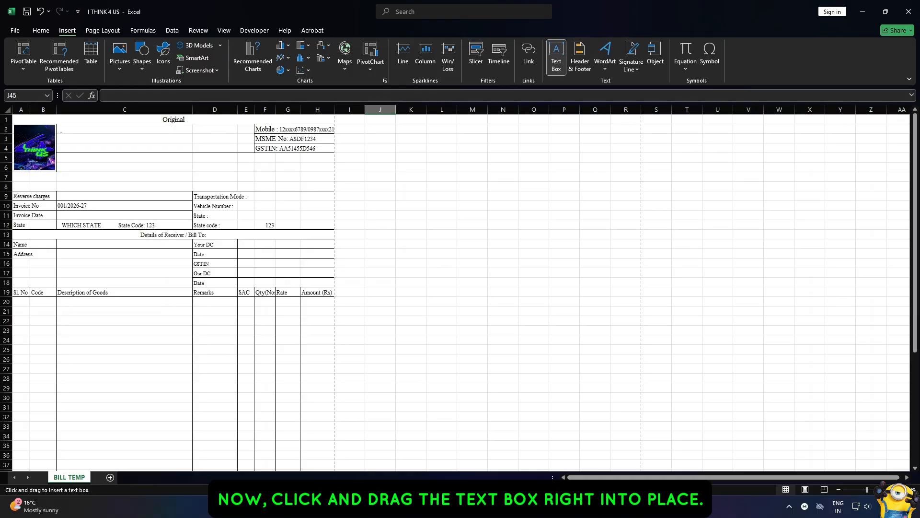
drag(60, 131, 248, 127)
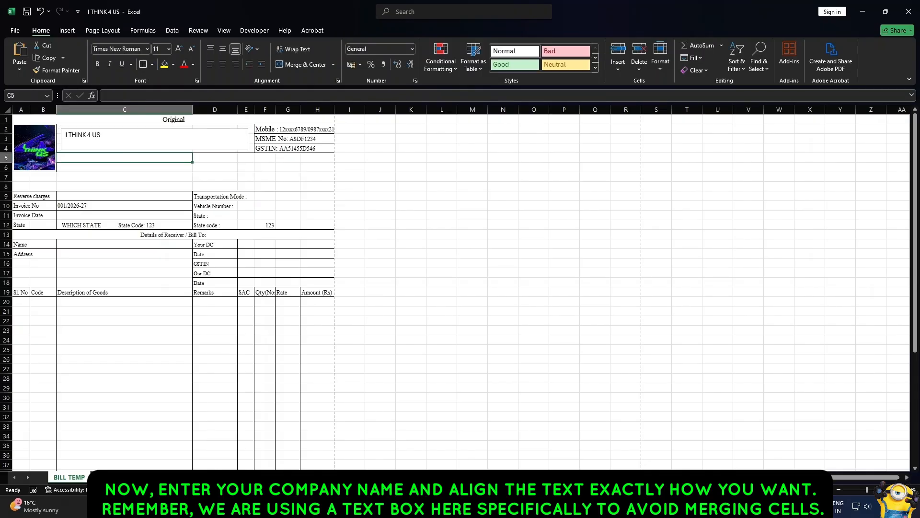
- Set the company name text to Times New Roman, size 14
click(148, 49)
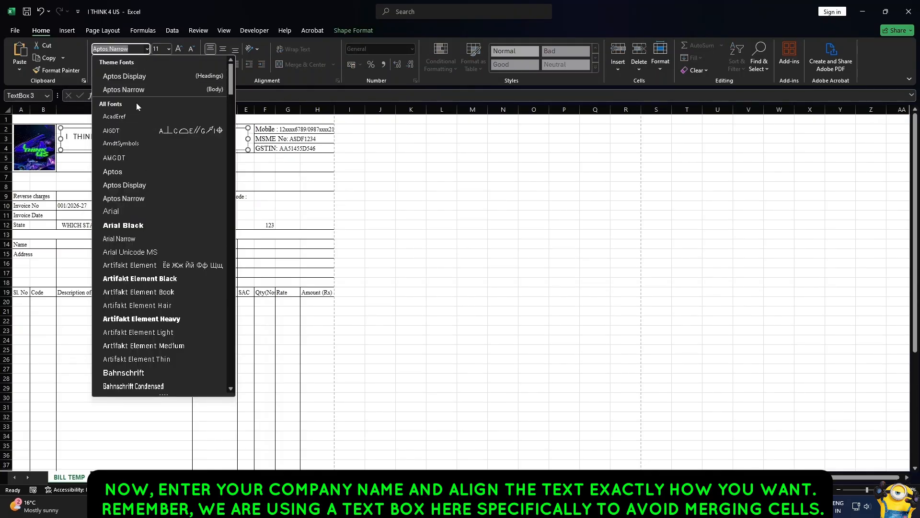
scroll(139, 183, down, 20)
click(138, 387)
drag(108, 136, 65, 135)
click(112, 106)
click(102, 191)
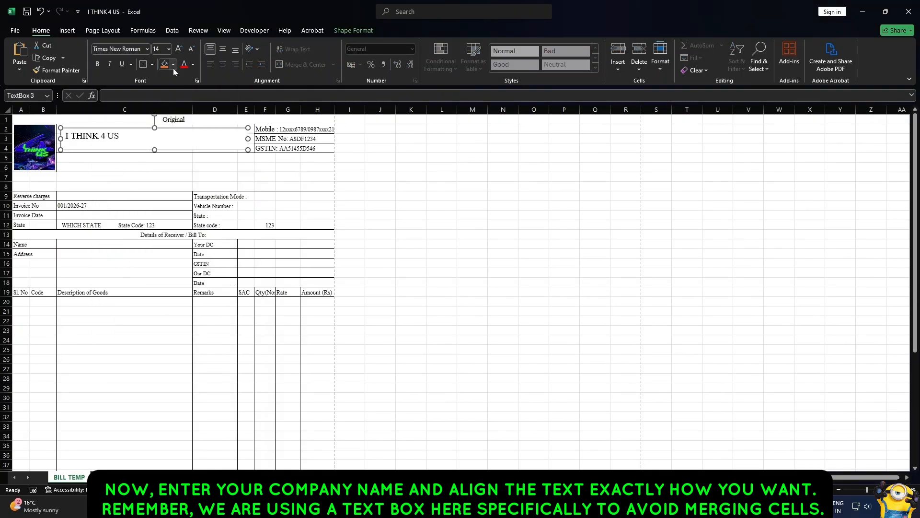
- Centre the company name horizontally and vertically in its text box and make it bold
click(222, 64)
click(223, 49)
click(97, 64)
click(172, 167)
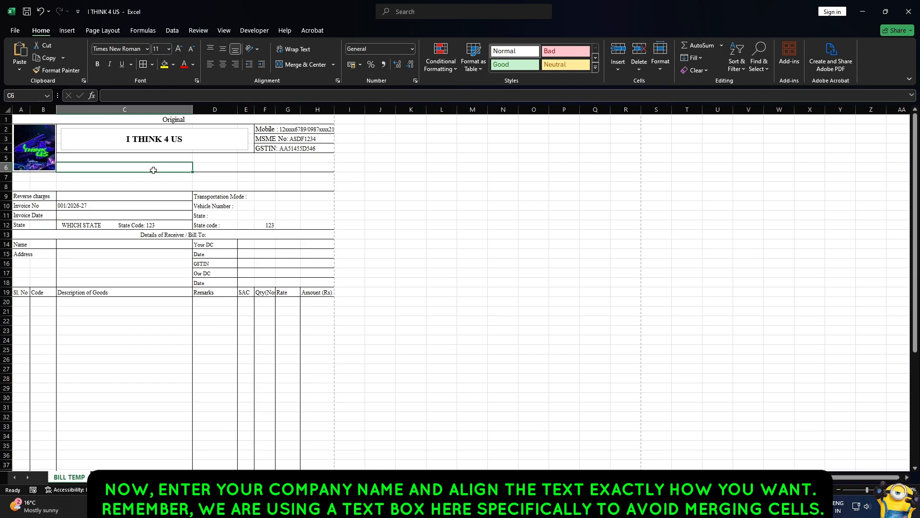
- Format the company name text box with no fill and no line, and close the shape formatting options
click(125, 139)
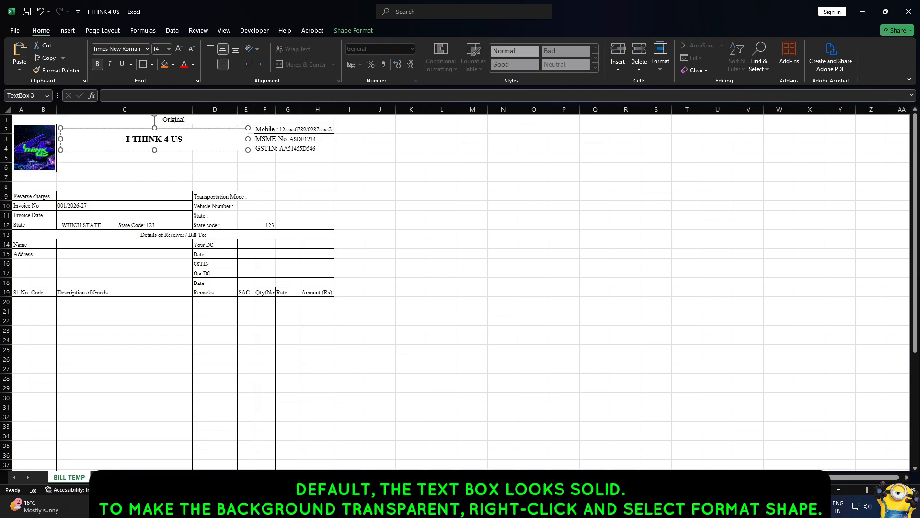
right_click(246, 146)
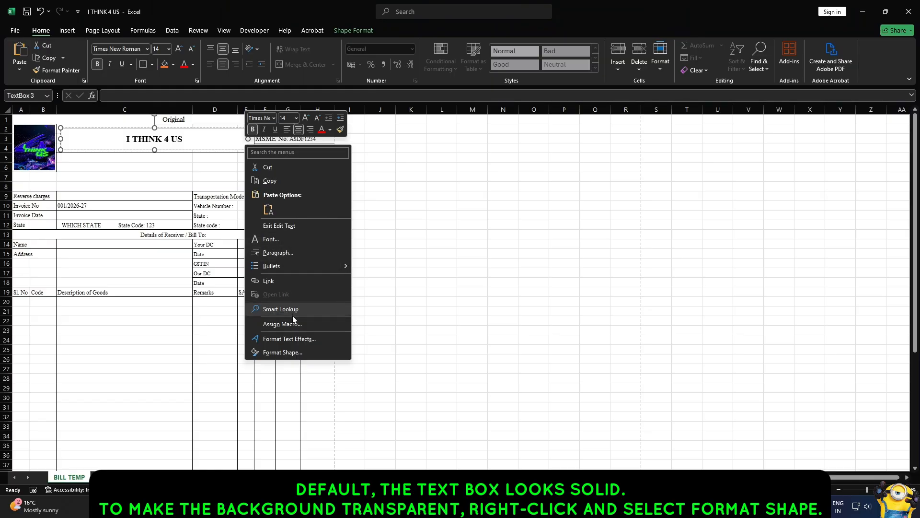
click(300, 352)
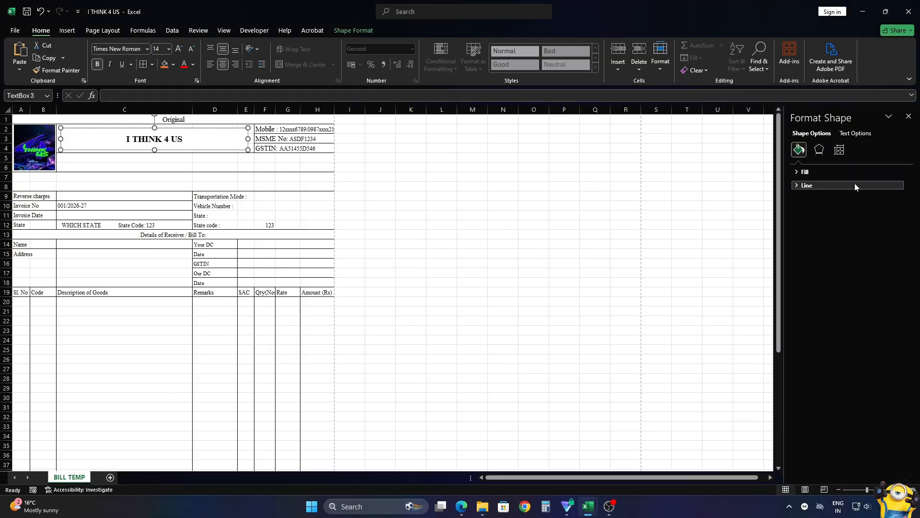
click(815, 173)
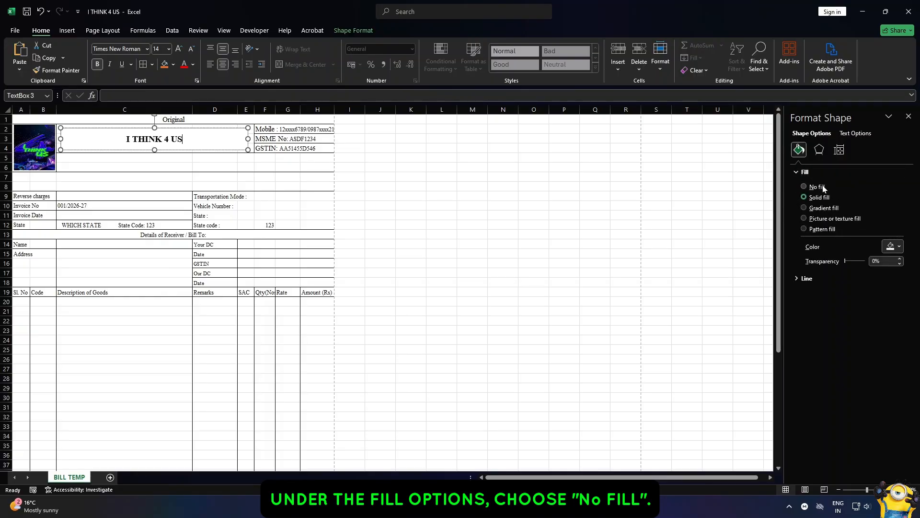
click(823, 186)
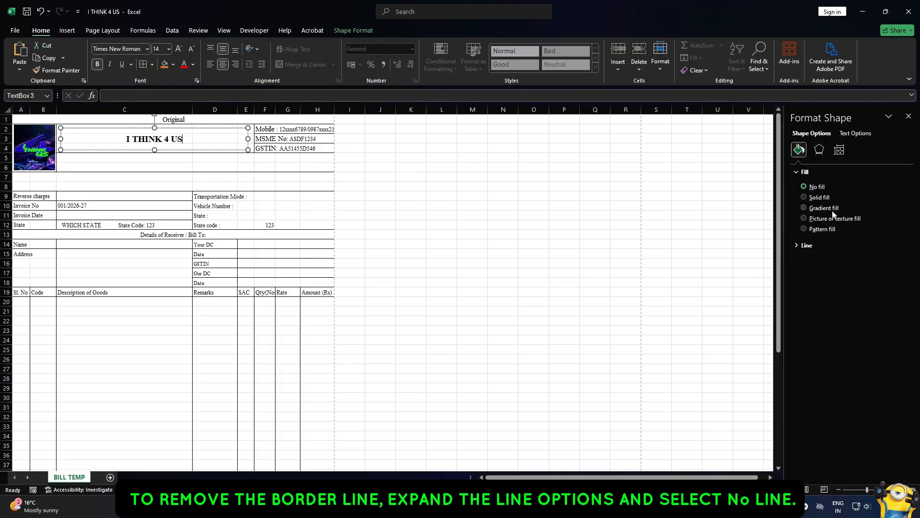
click(798, 245)
click(818, 260)
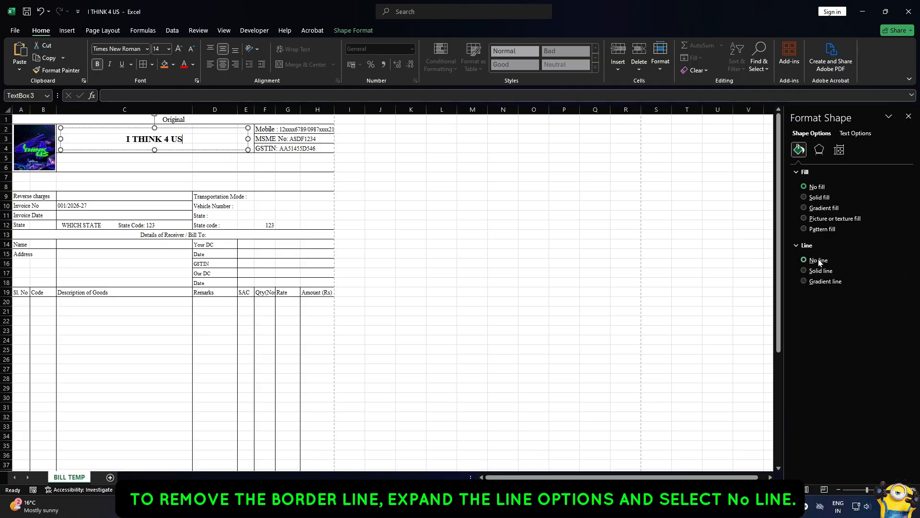
click(412, 204)
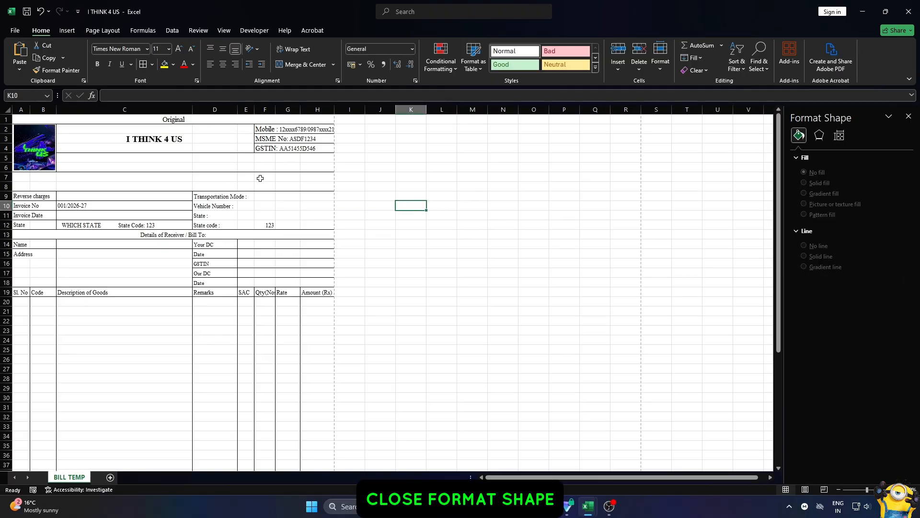
click(909, 119)
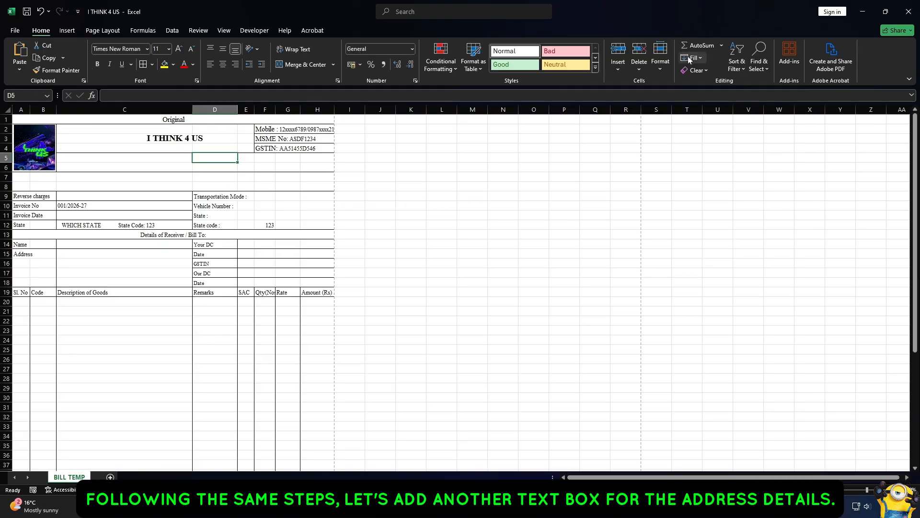
- Insert a second text box across C5:H6 and enter ADDRESS : YOUTUBE
click(67, 30)
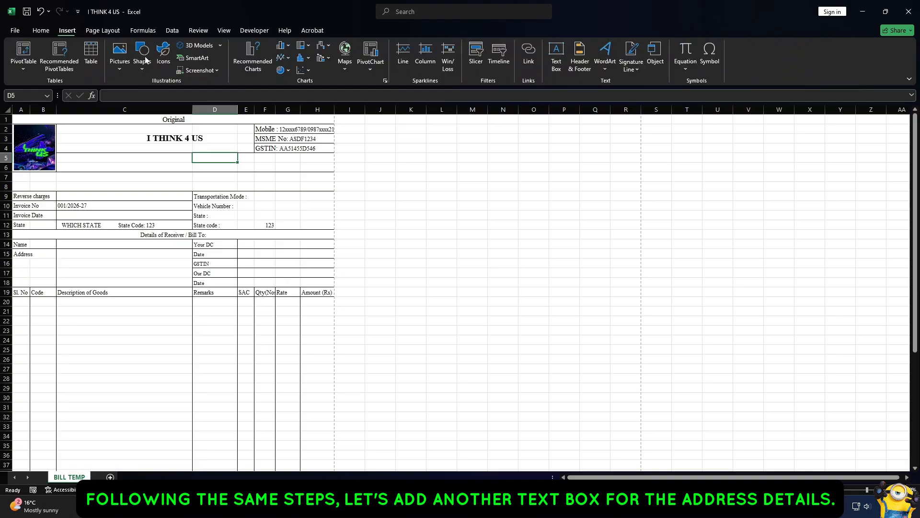
click(555, 57)
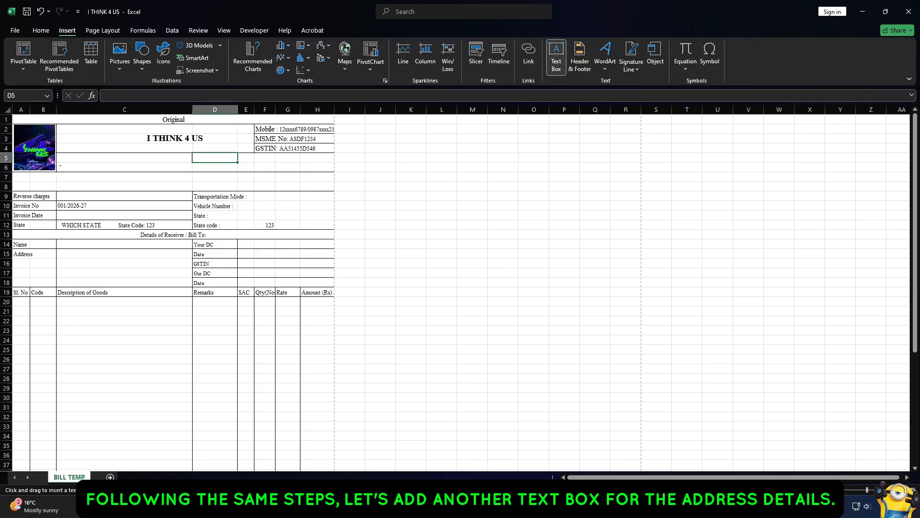
drag(61, 156, 322, 168)
text(ADDRESS)
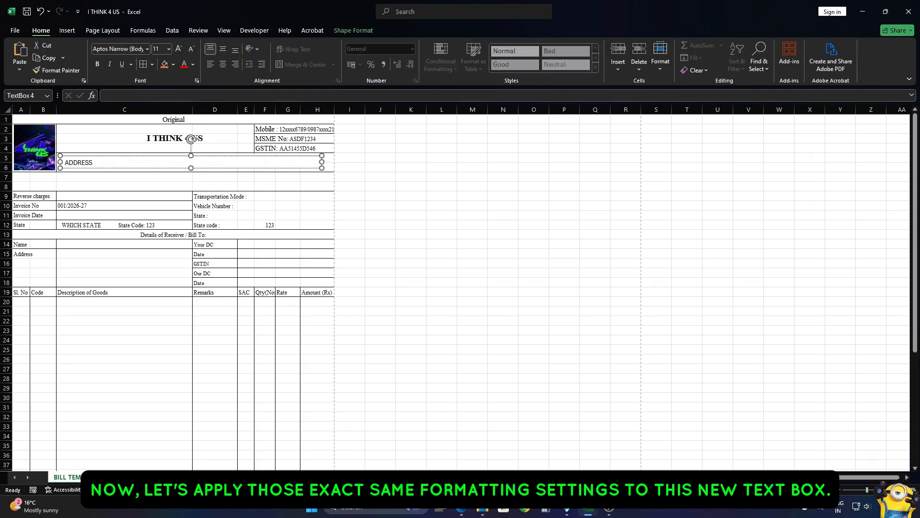
text( : YOUTUBE)
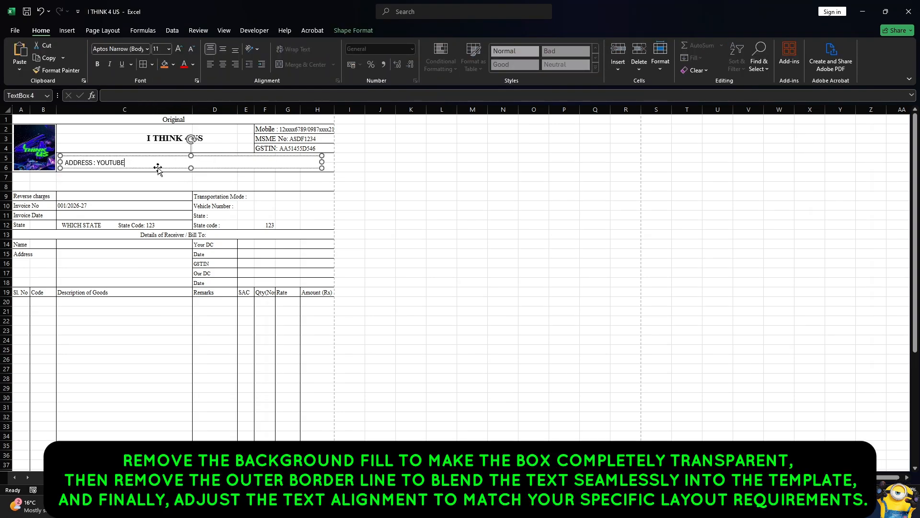
- Centre the address text and shift its text box so the address sits directly beneath the company name
click(154, 168)
click(223, 64)
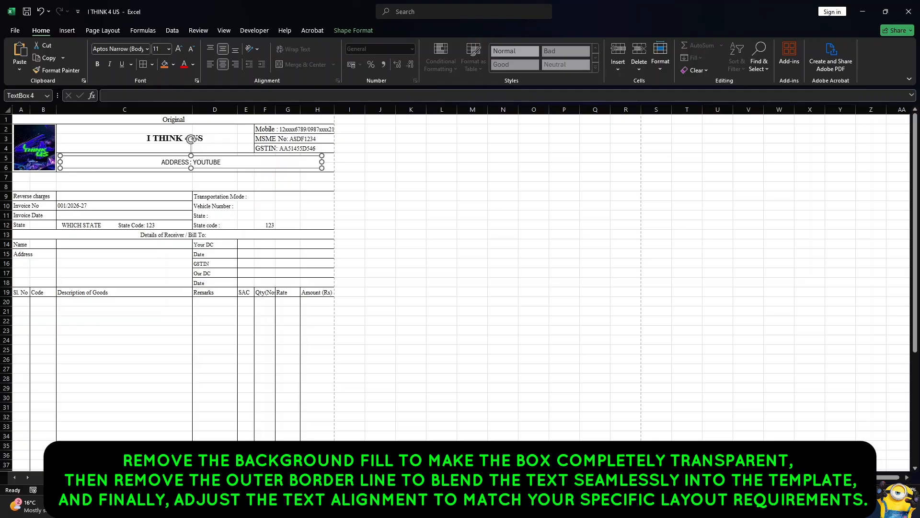
drag(191, 139, 175, 139)
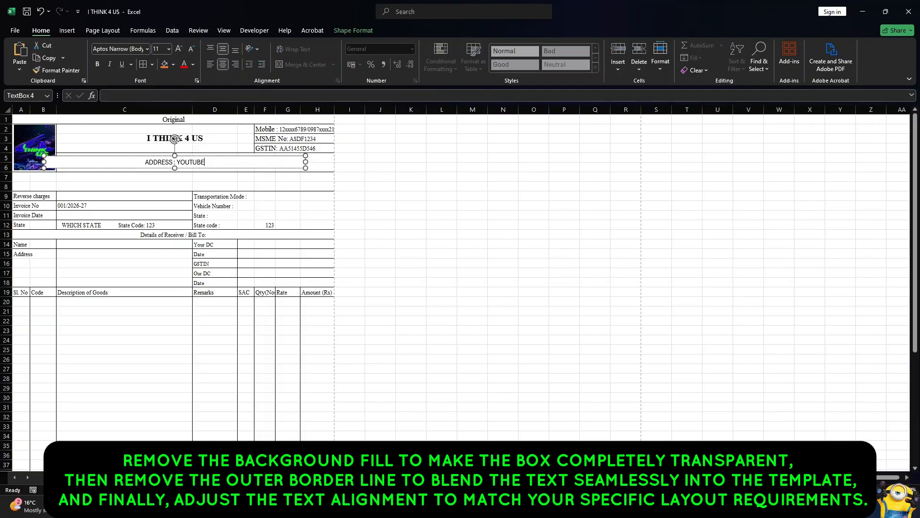
- Format the address text box with no fill and no line, and make its text bold
right_click(303, 168)
click(346, 430)
click(818, 186)
click(817, 260)
click(909, 116)
click(474, 177)
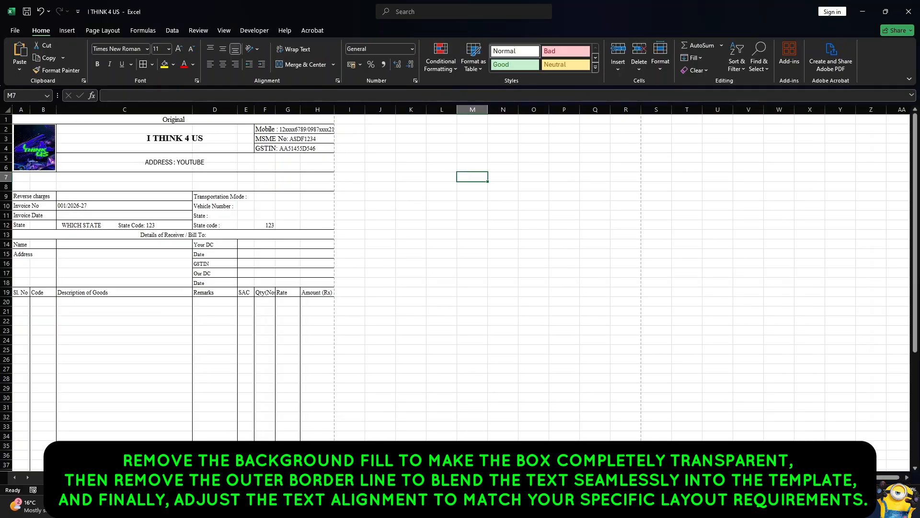
click(287, 168)
click(97, 64)
- Insert a text box across rows 7 and 8 of the template and enter TAX INVOICE FOR GOODS & SERVICES
click(125, 177)
click(67, 31)
click(555, 57)
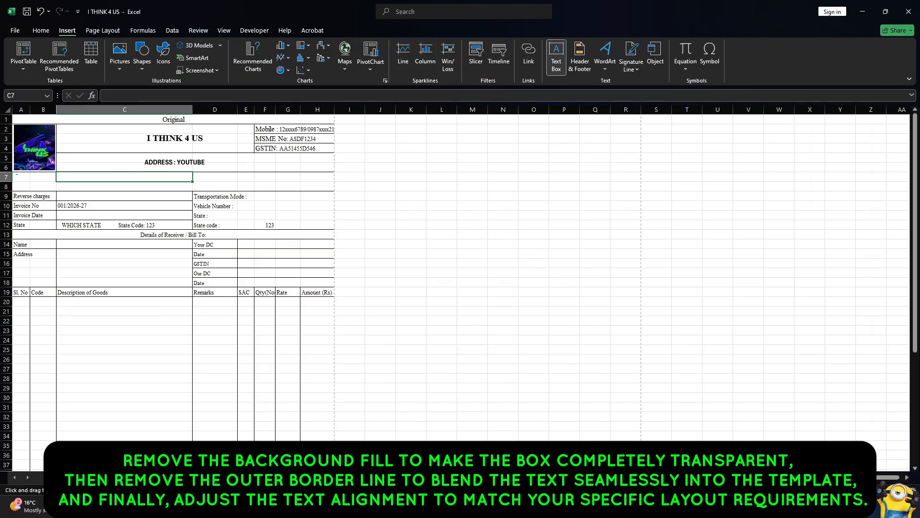
drag(17, 175, 330, 188)
text(TAX INVOICE FOR GOODS & SERVICES)
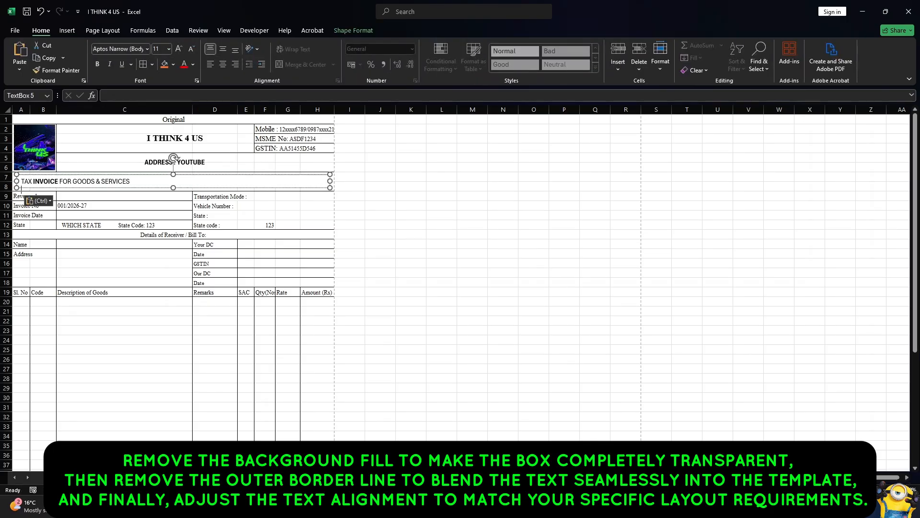
- Set the tax invoice heading's font to Times New Roman and centre it in its text box
click(146, 188)
click(147, 48)
click(129, 117)
click(222, 65)
click(407, 188)
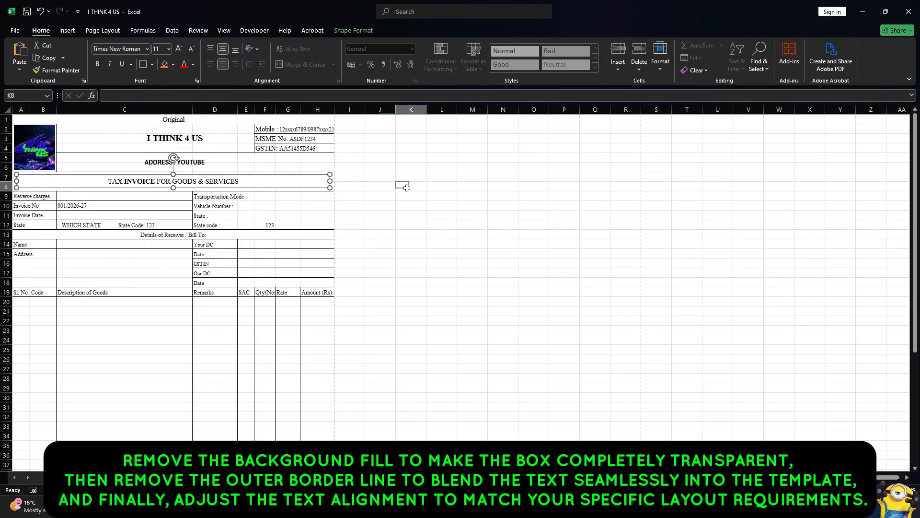
- Remove the fill and outline from the tax invoice text box so it blends into the template
scroll(364, 251, down, 2)
scroll(363, 250, up, 2)
right_click(314, 183)
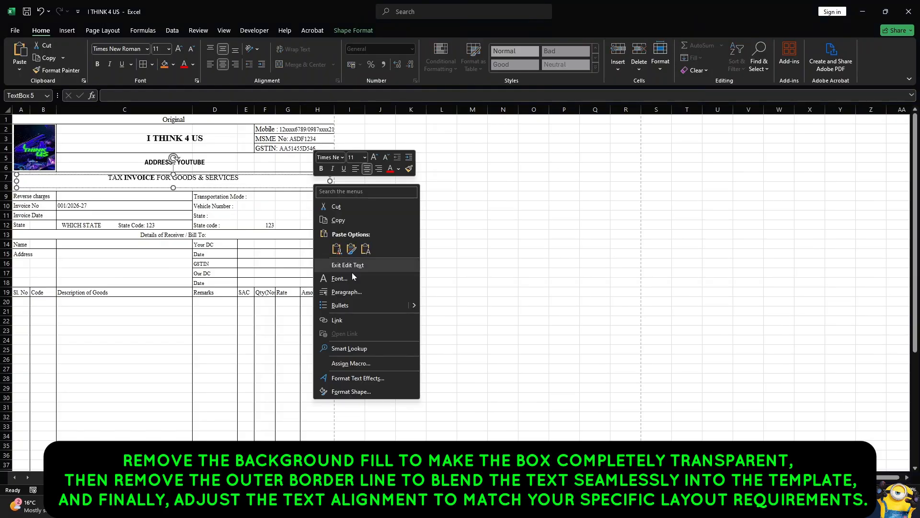
click(351, 391)
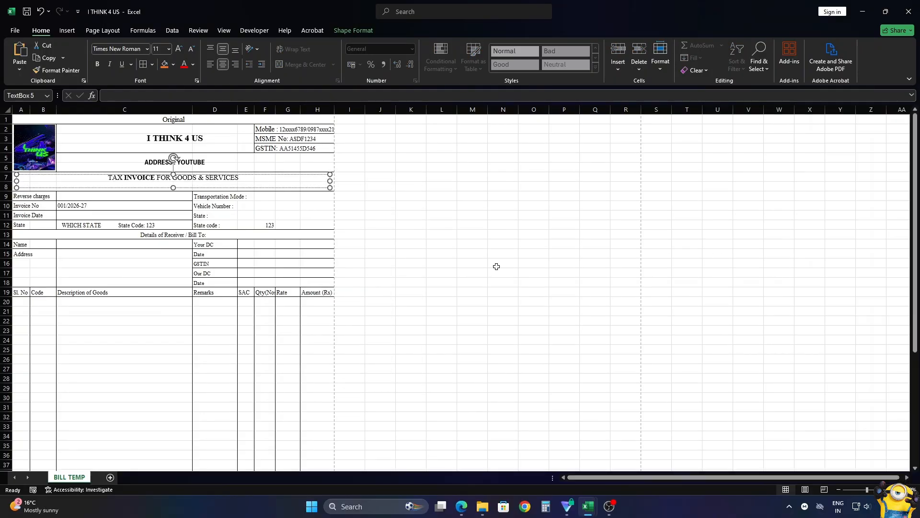
click(411, 244)
- Review the template from header to signature area and examine its outer border in the print preview
scroll(367, 310, down, 6)
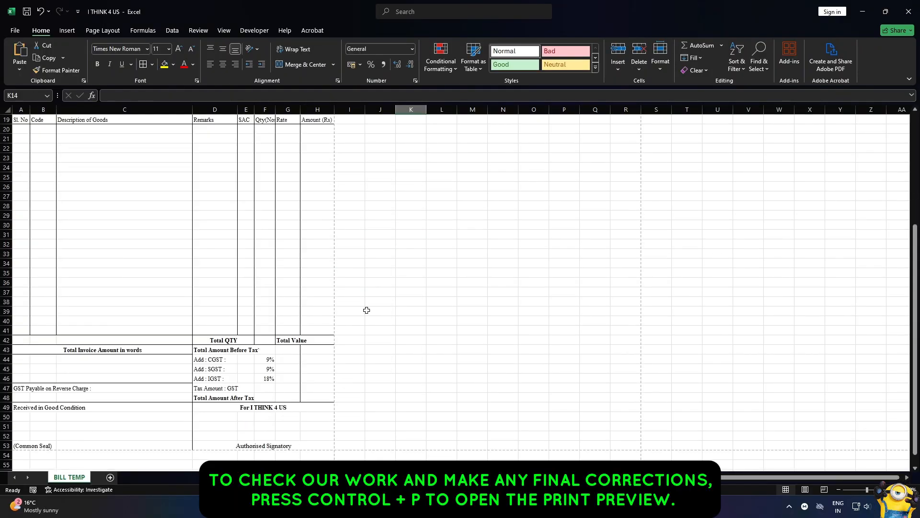
scroll(367, 310, down, 3)
scroll(363, 302, up, 5)
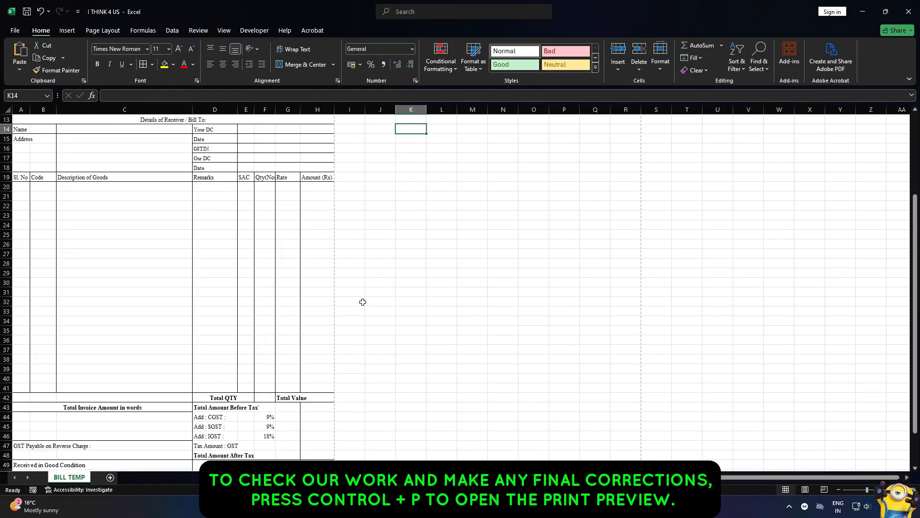
scroll(362, 302, up, 4)
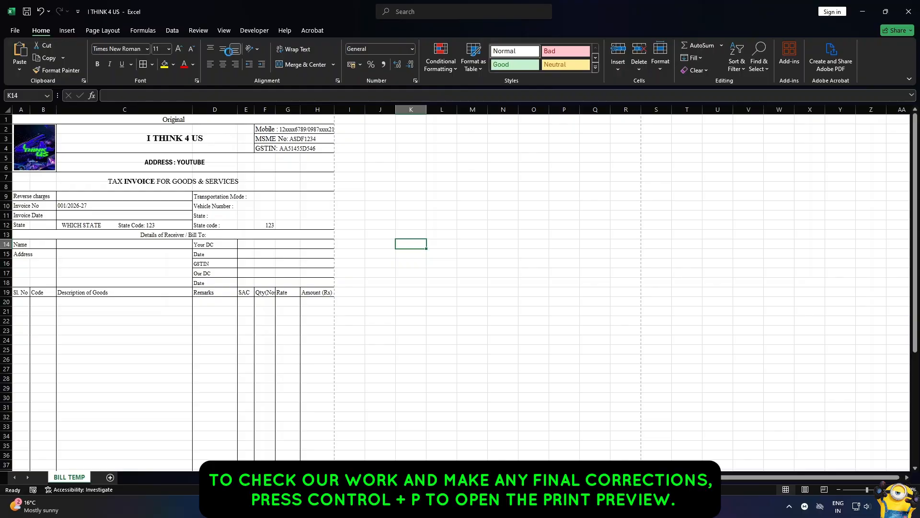
key(ctrl+p)
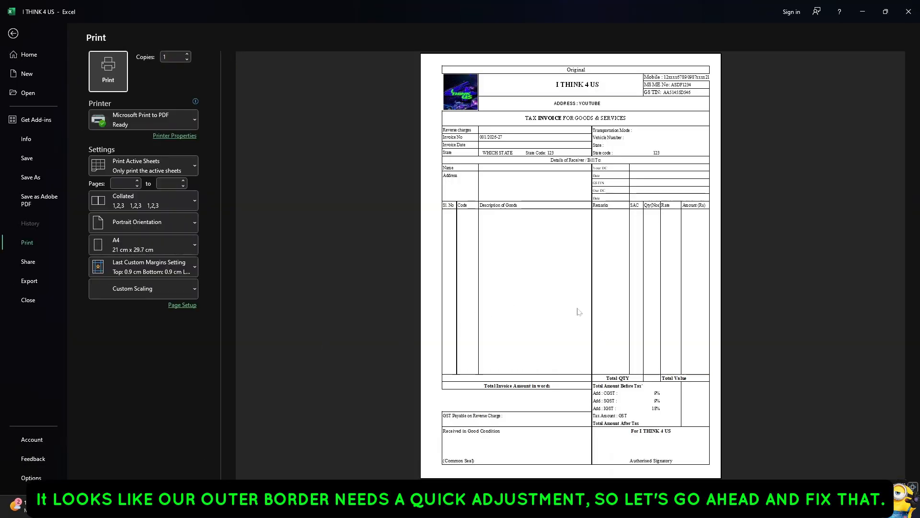
key(Escape)
- Complete the outline border around A1:H53 by adding its left edge, and check the result in the print preview
drag(21, 121, 313, 453)
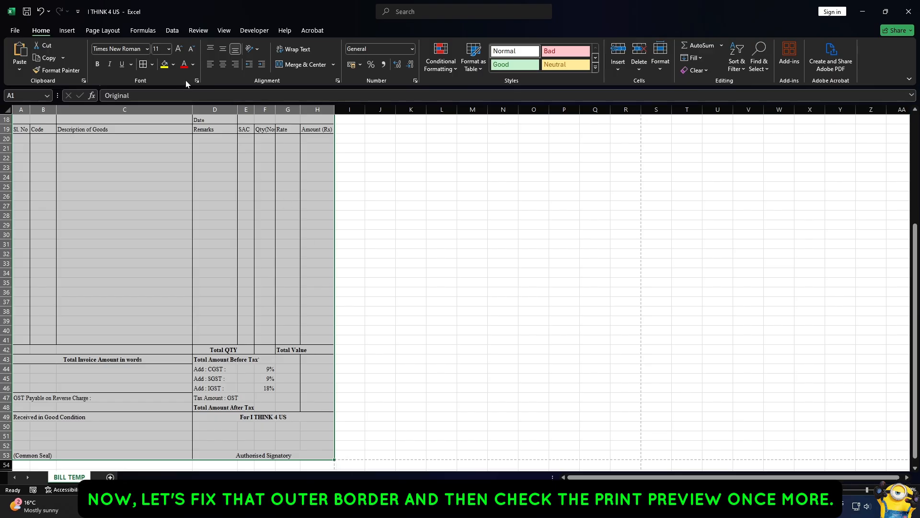
click(152, 64)
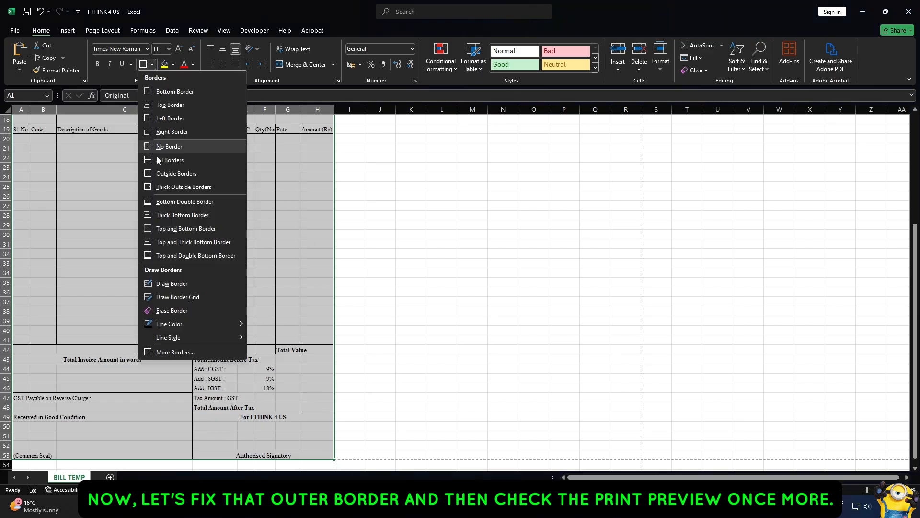
click(180, 352)
click(214, 233)
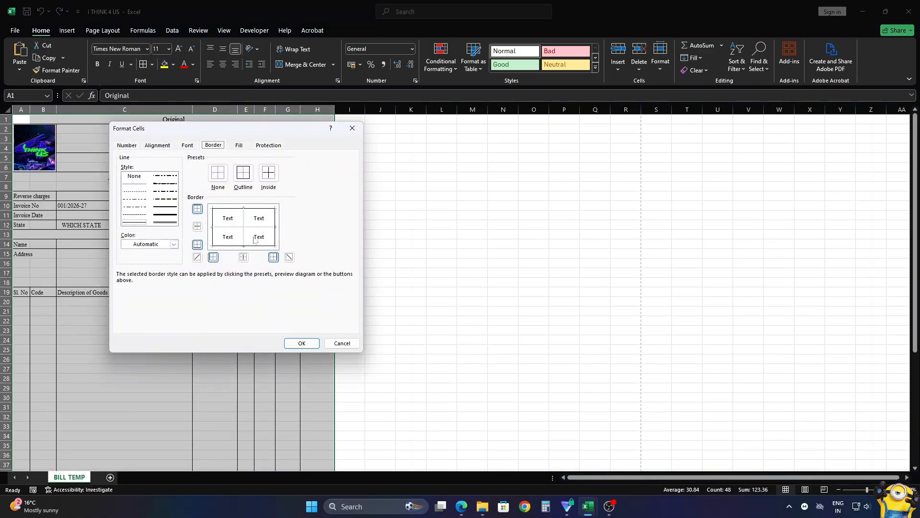
click(300, 343)
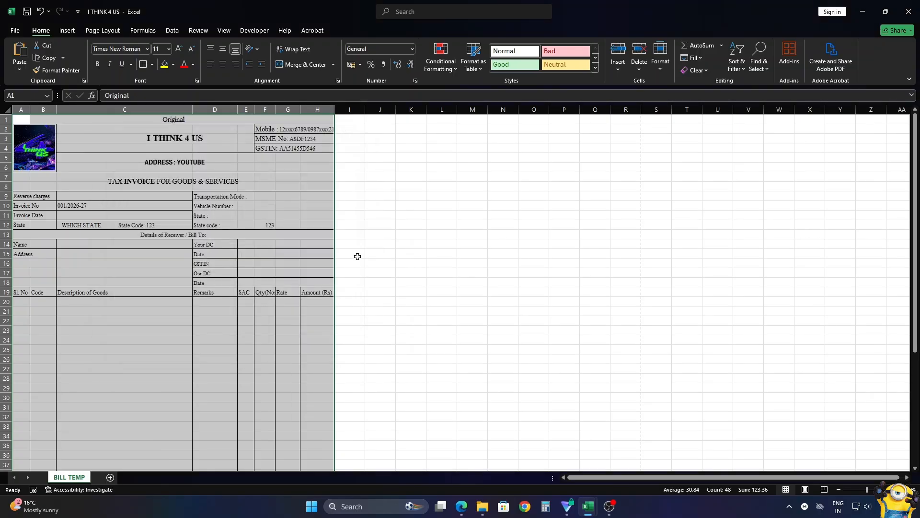
click(357, 255)
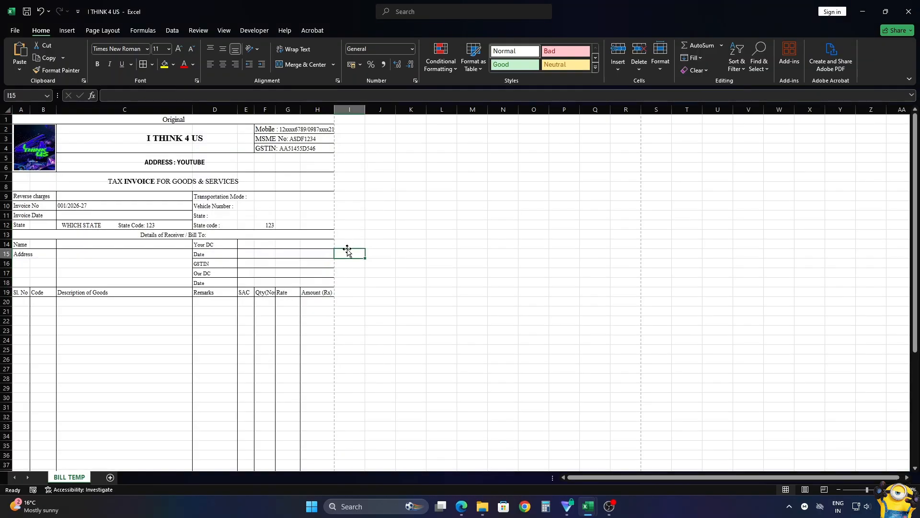
key(ctrl+p)
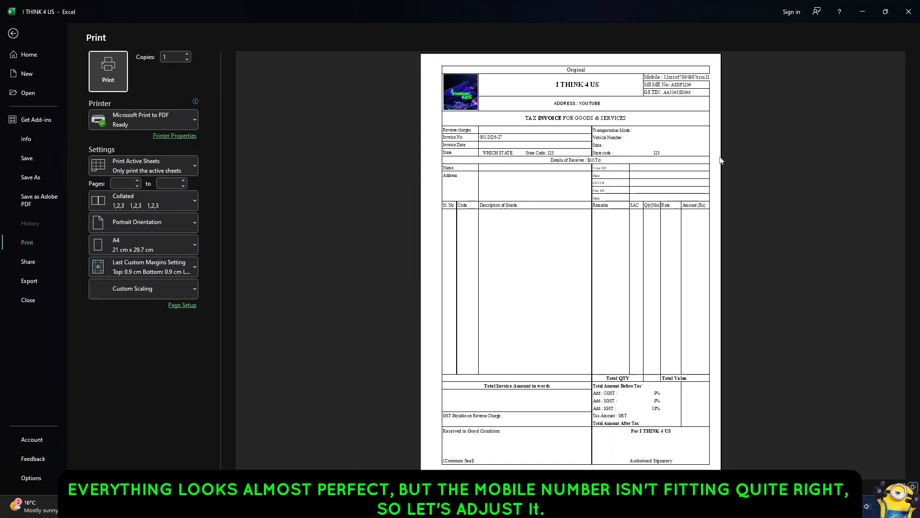
key(Escape)
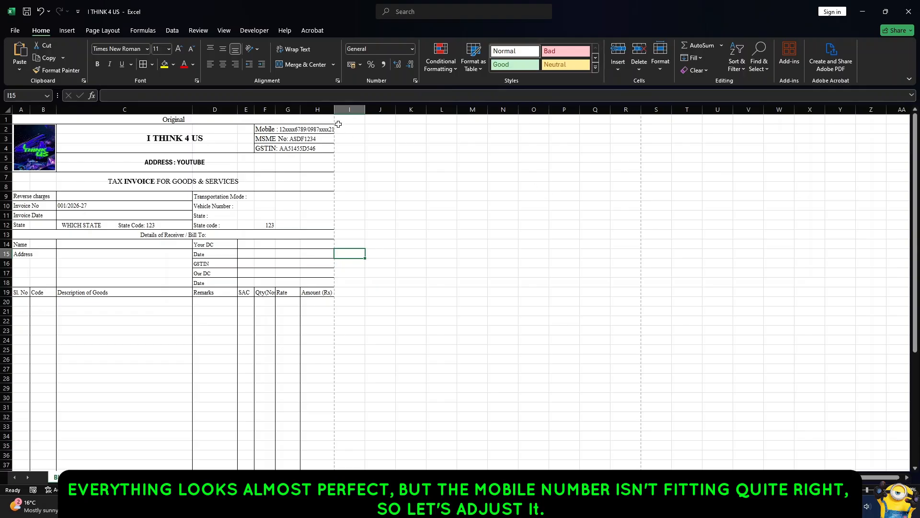
- Widen column H slightly, extend page 1 to include it in Page Break Preview, and return to Normal view
drag(334, 111, 337, 110)
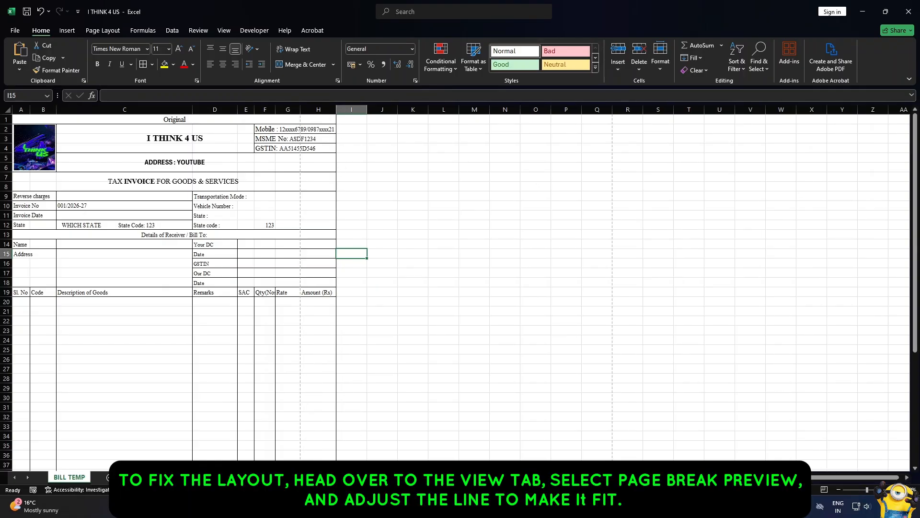
click(219, 30)
click(47, 57)
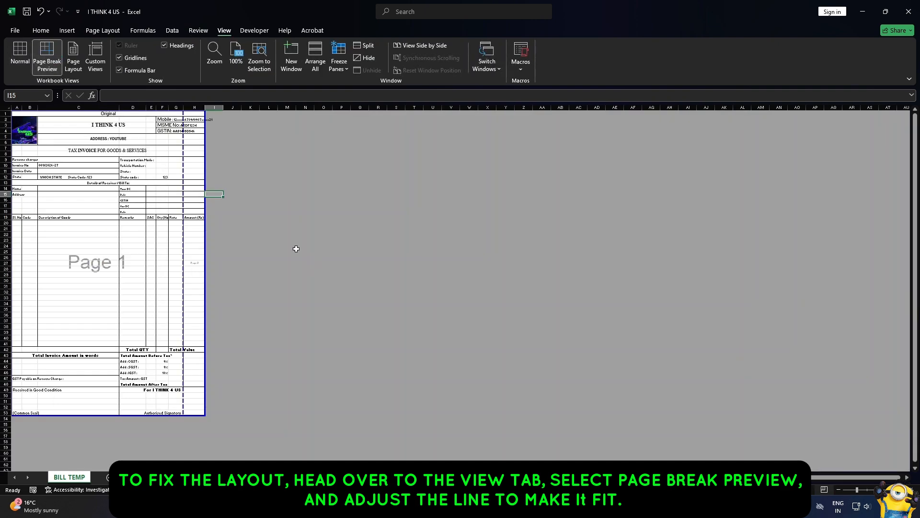
drag(184, 215, 205, 206)
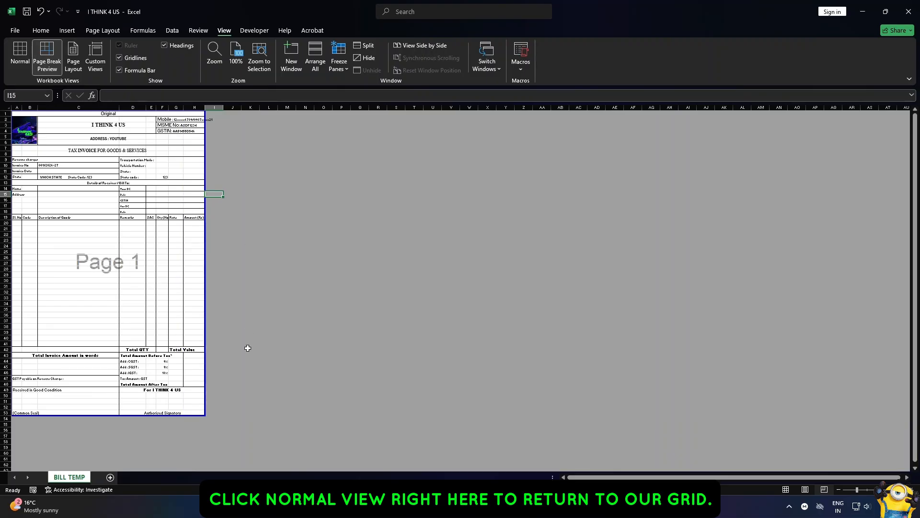
click(25, 57)
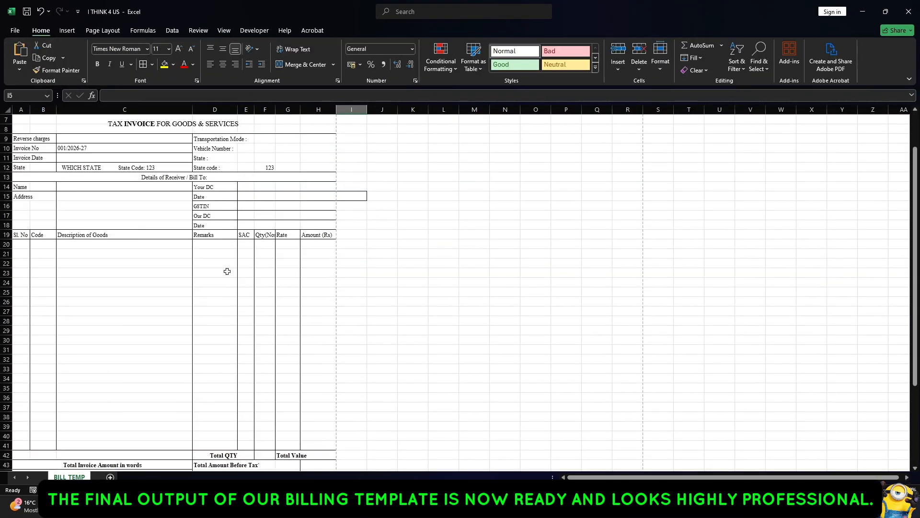
- Turn off the gridlines on the BILL TEMP sheet
scroll(225, 271, down, 4)
scroll(225, 271, down, 3)
scroll(226, 271, up, 9)
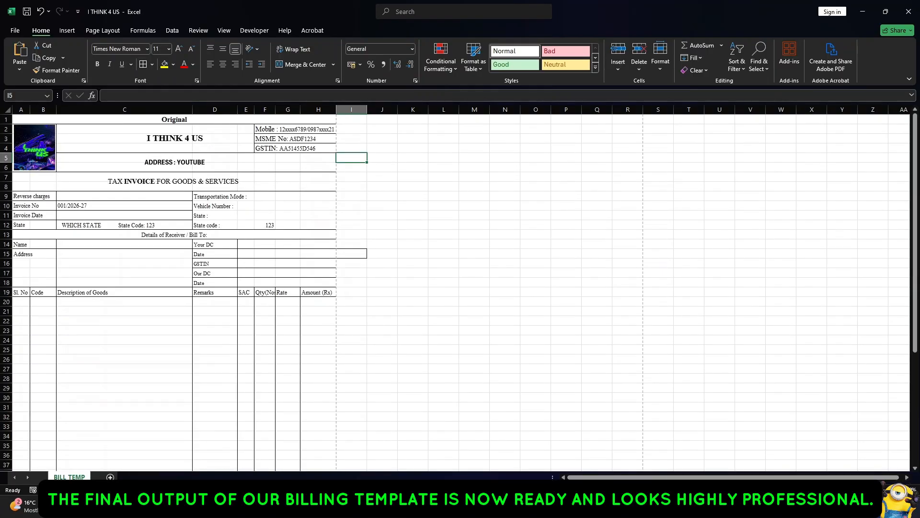
click(223, 31)
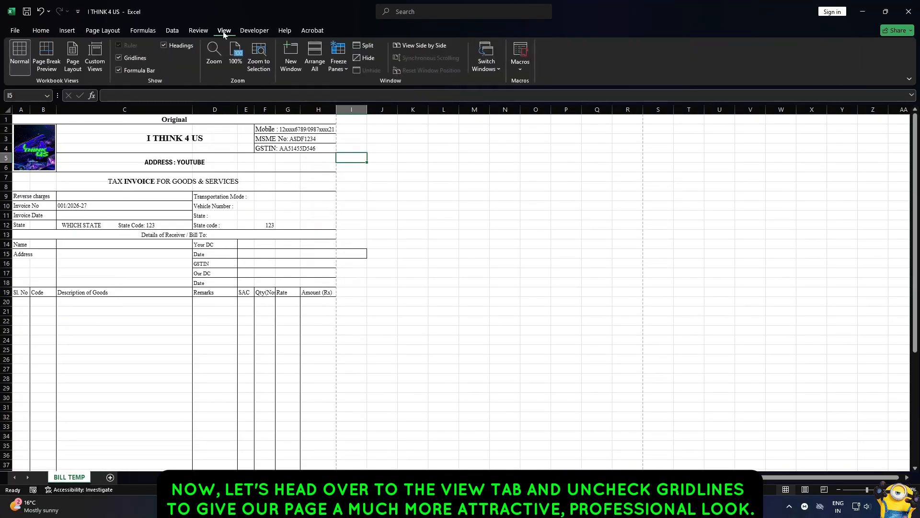
click(123, 57)
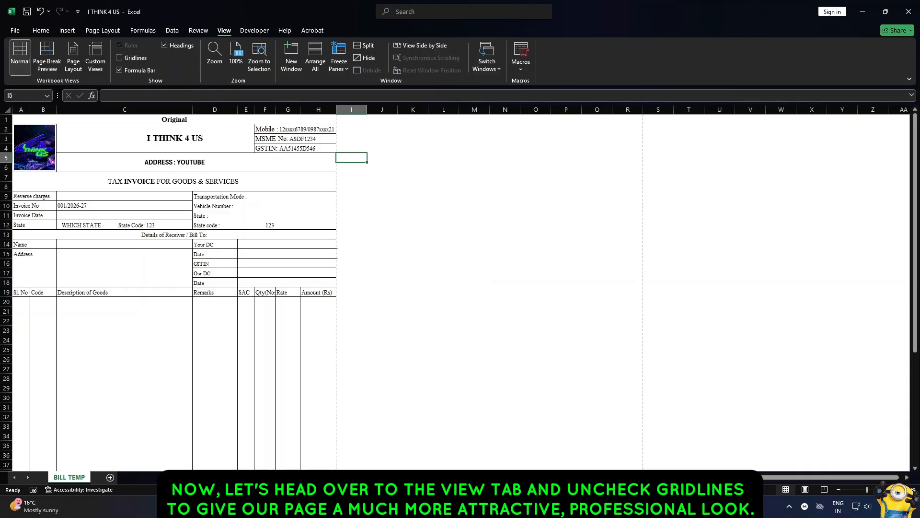
click(382, 216)
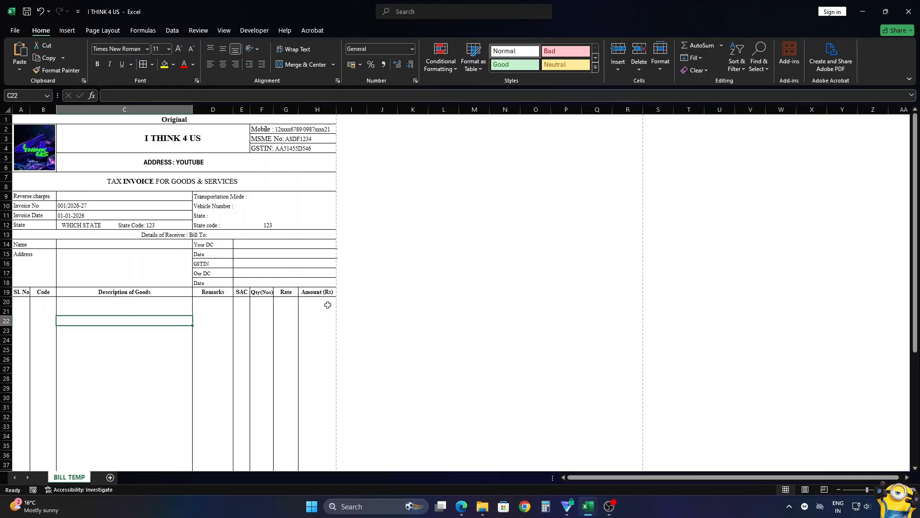
- Review the finished BILL TEMP sheet from the header down to the signature area
scroll(328, 305, down, 5)
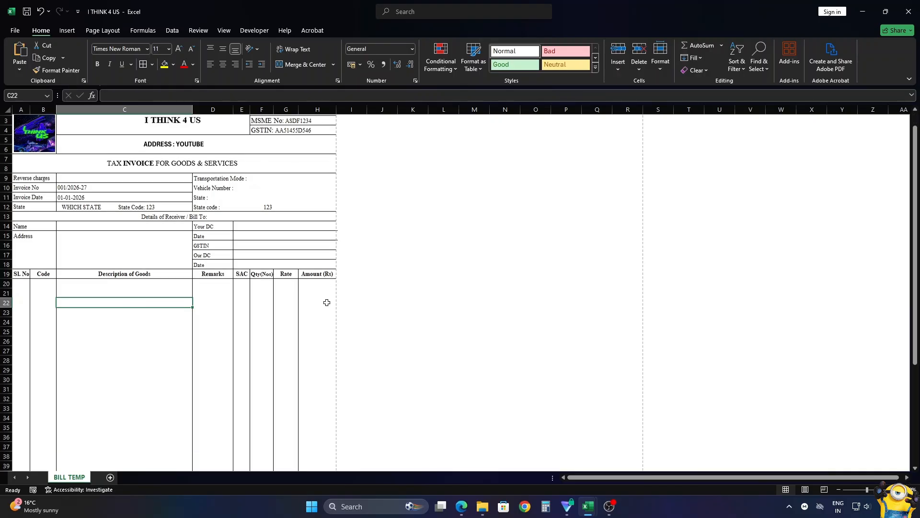
scroll(327, 303, down, 2)
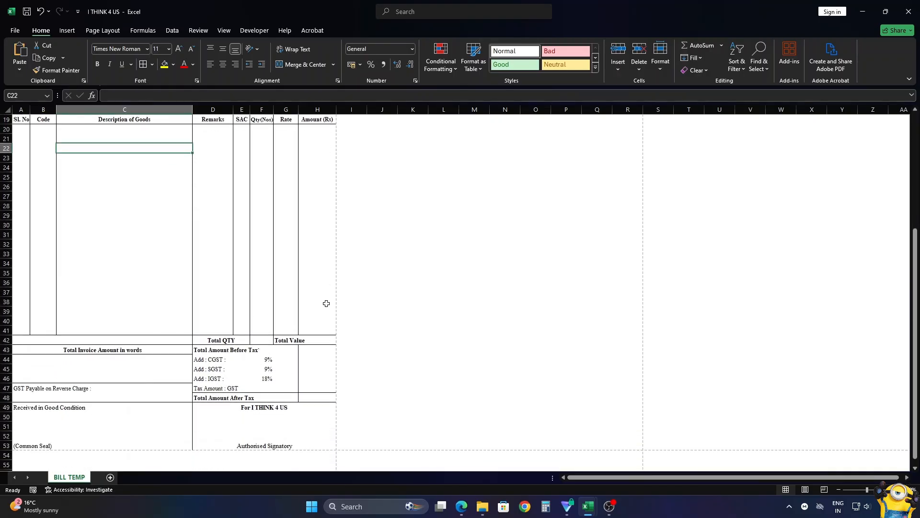
scroll(327, 304, up, 6)
scroll(327, 305, up, 1)
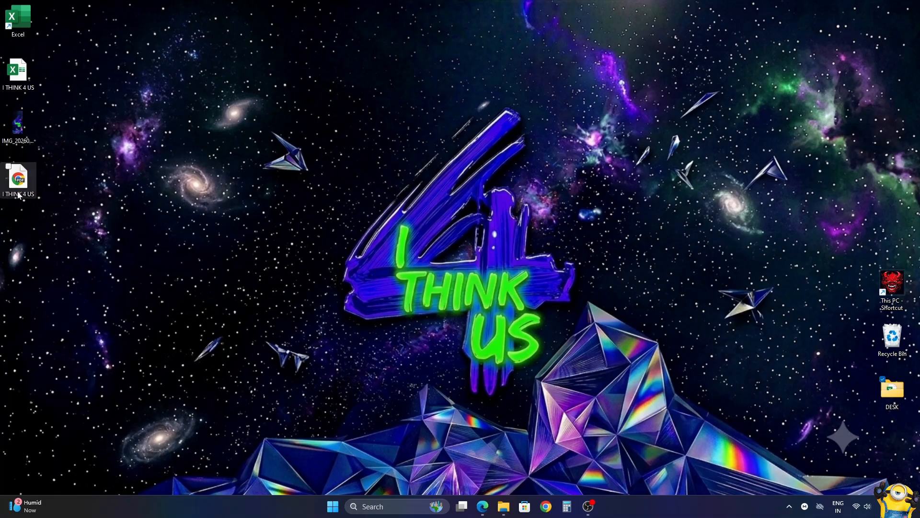
- Open the I THINK 4 US PDF from the desktop and examine the invoice page from header to totals
double_click(19, 180)
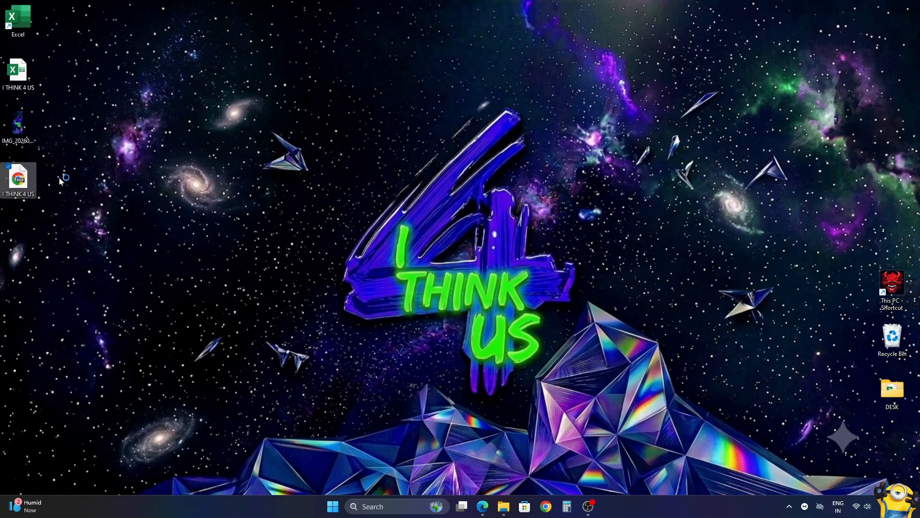
scroll(456, 254, down, 1)
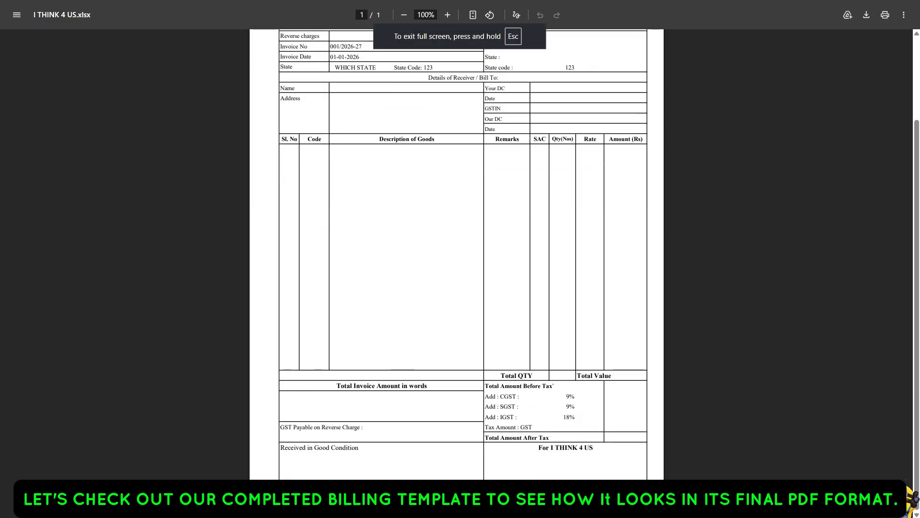
scroll(456, 254, up, 3)
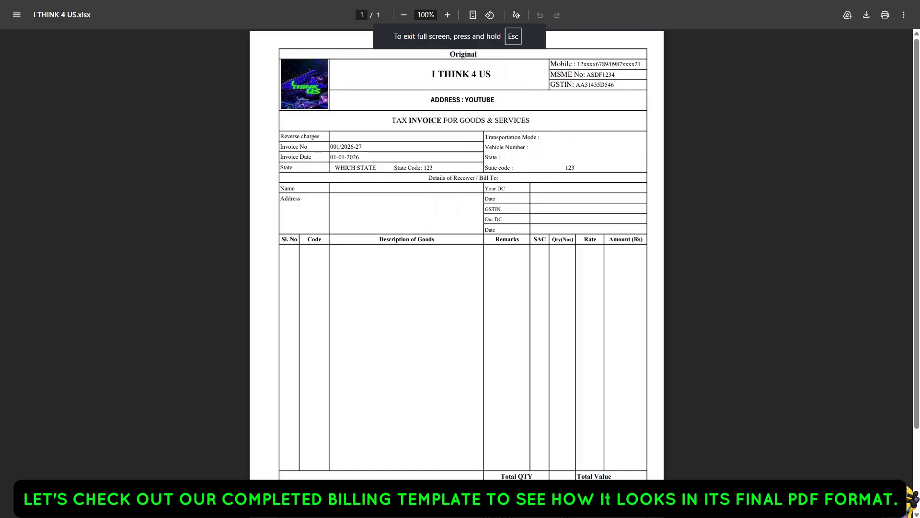
scroll(457, 254, down, 3)
scroll(457, 254, up, 3)
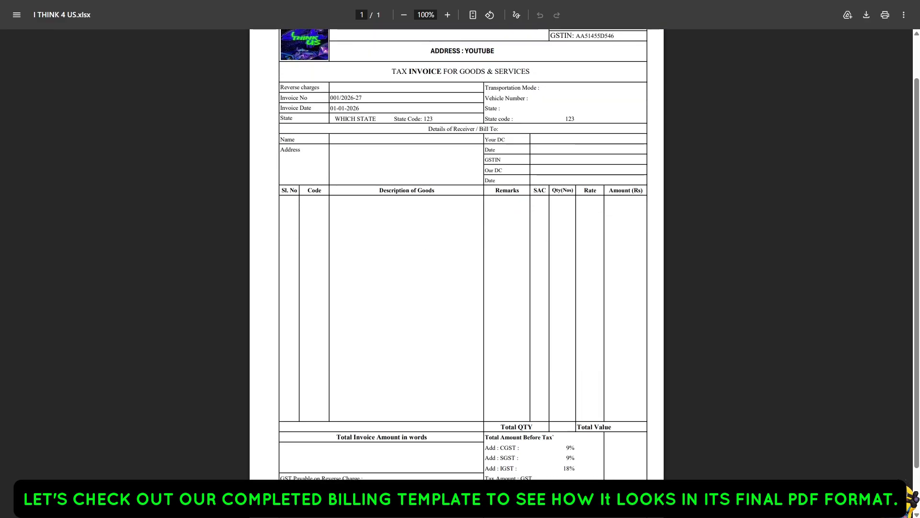